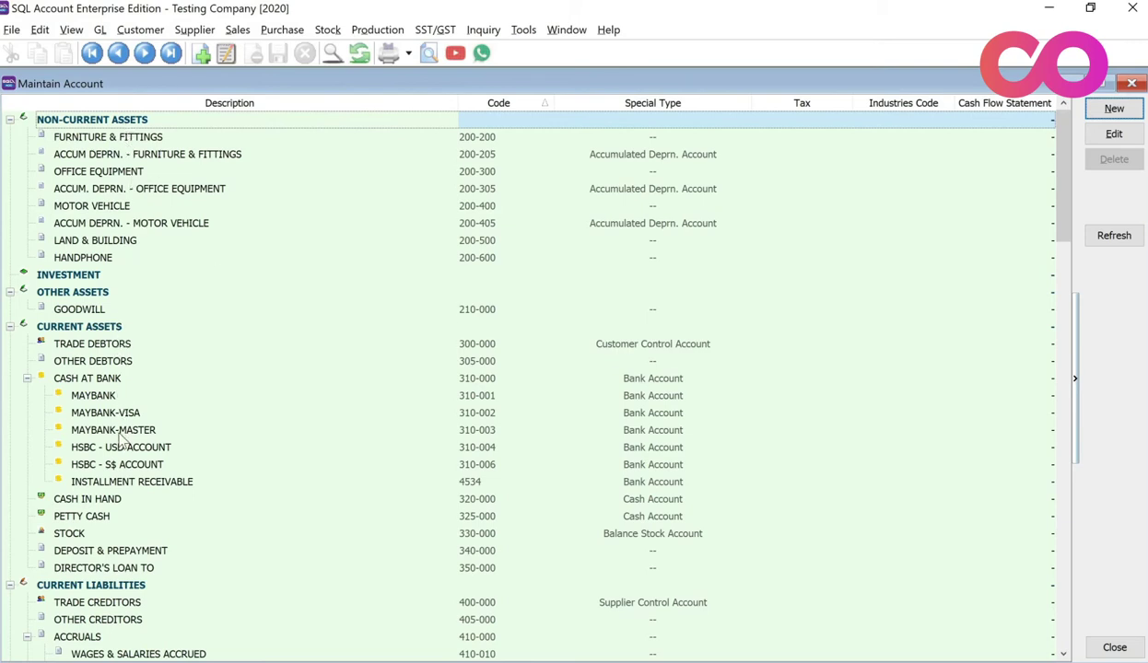
# - Look through the chart of accounts by category, from NON-CURRENT ASSETS through CURRENT LIABILITIES, EQUITY and SALES down to EXPENSES
pyautogui.click(125, 126)
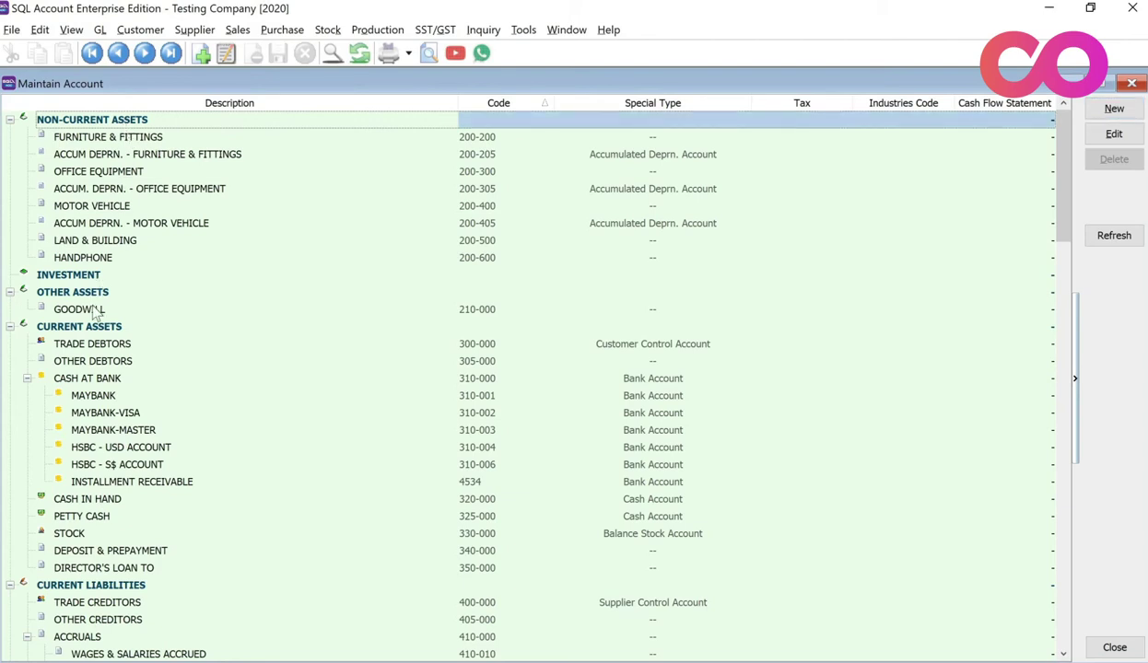
pyautogui.scroll(-3, 101, 322)
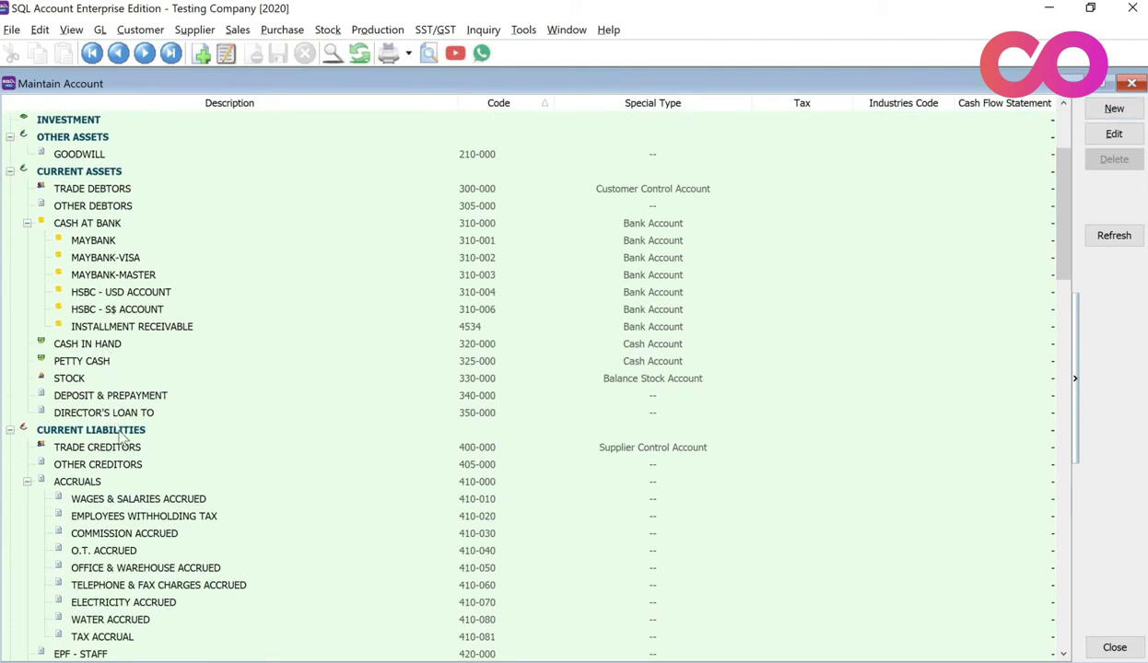
pyautogui.click(117, 430)
pyautogui.scroll(-5, 127, 413)
pyautogui.scroll(-2, 124, 433)
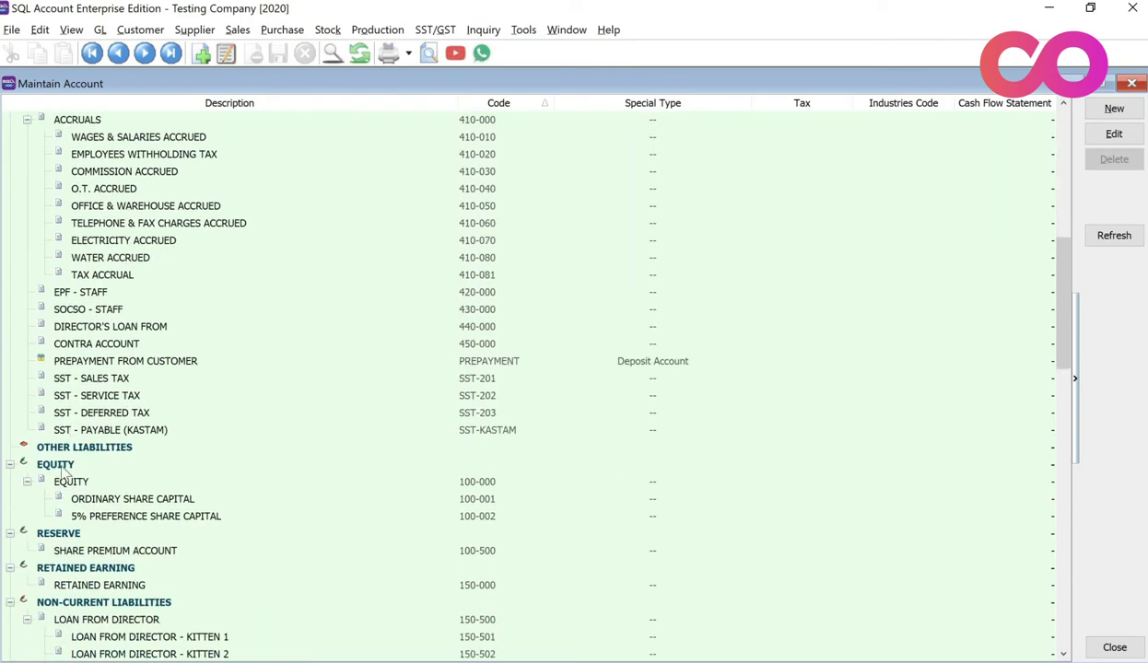
pyautogui.click(112, 468)
pyautogui.scroll(-2, 113, 497)
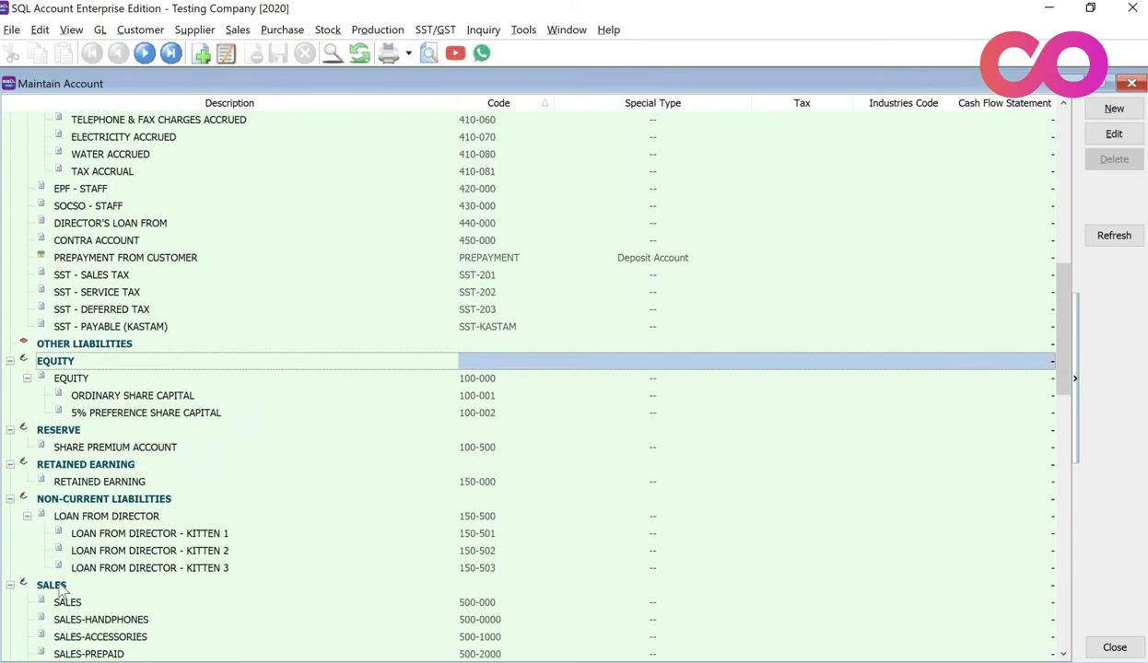
pyautogui.click(55, 585)
pyautogui.scroll(-6, 101, 502)
pyautogui.scroll(-12, 106, 495)
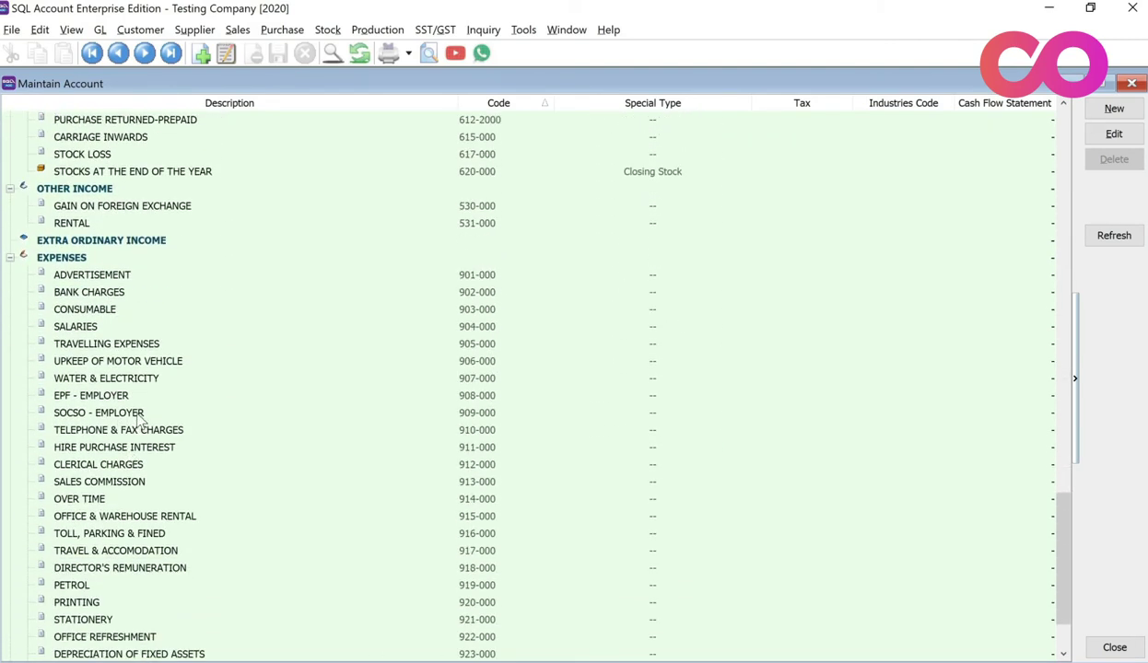
# - Create a new account under EXPENSES with GL code 909-100 and description "EIS - EMPLOYER"
pyautogui.click(65, 260)
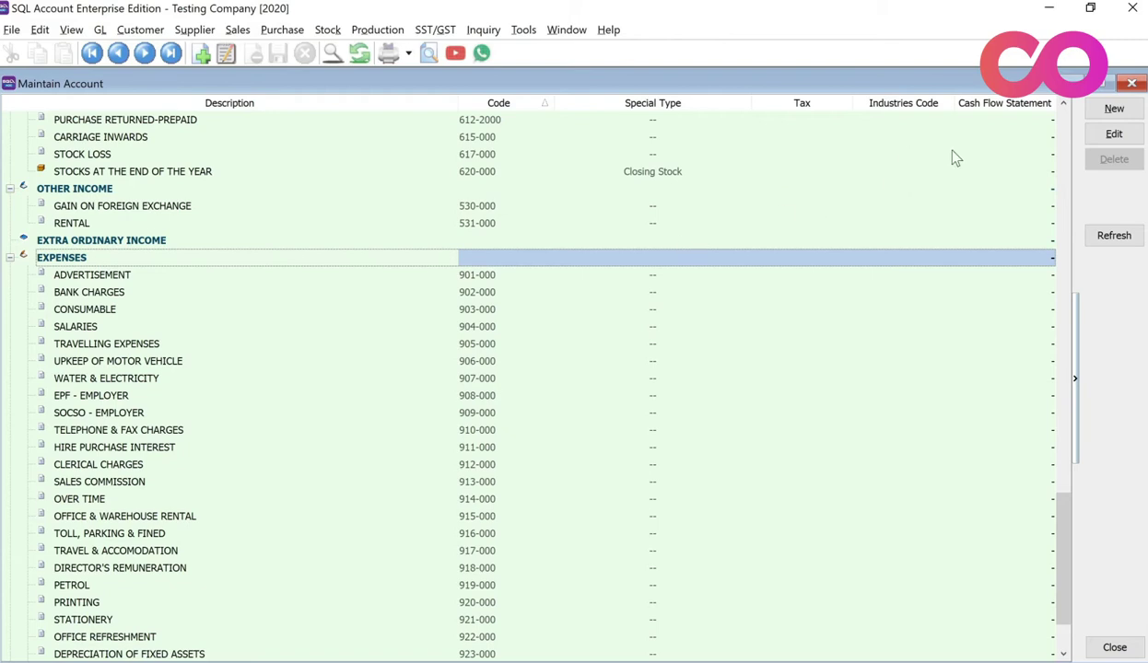
pyautogui.click(1126, 112)
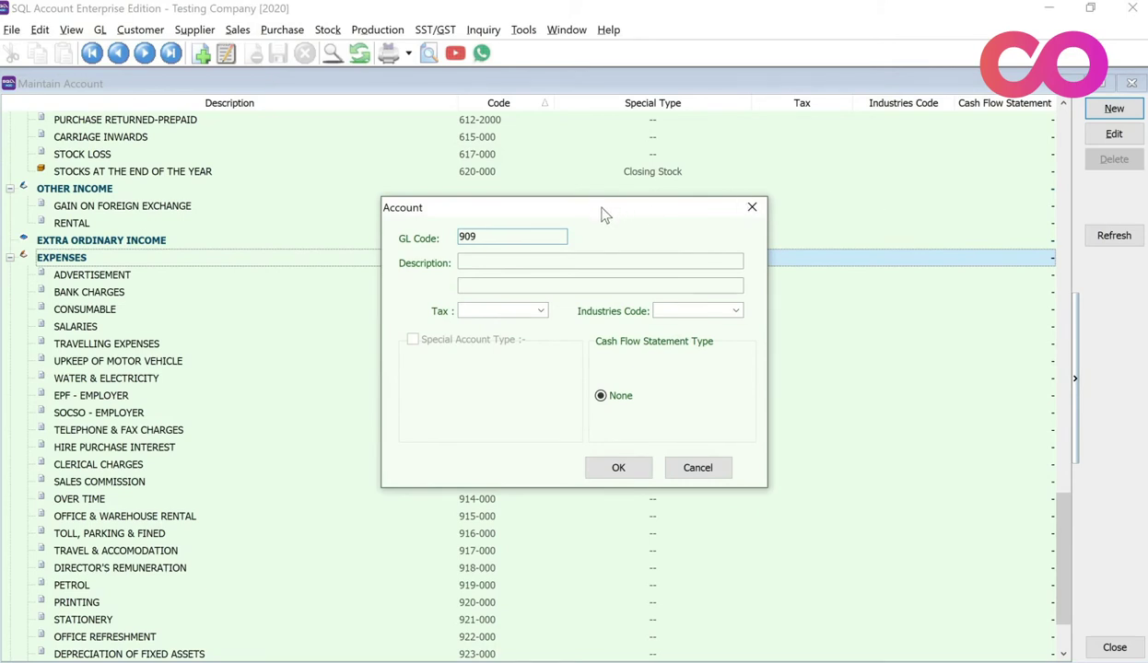
pyautogui.moveTo(605, 216); pyautogui.dragTo(803, 321)
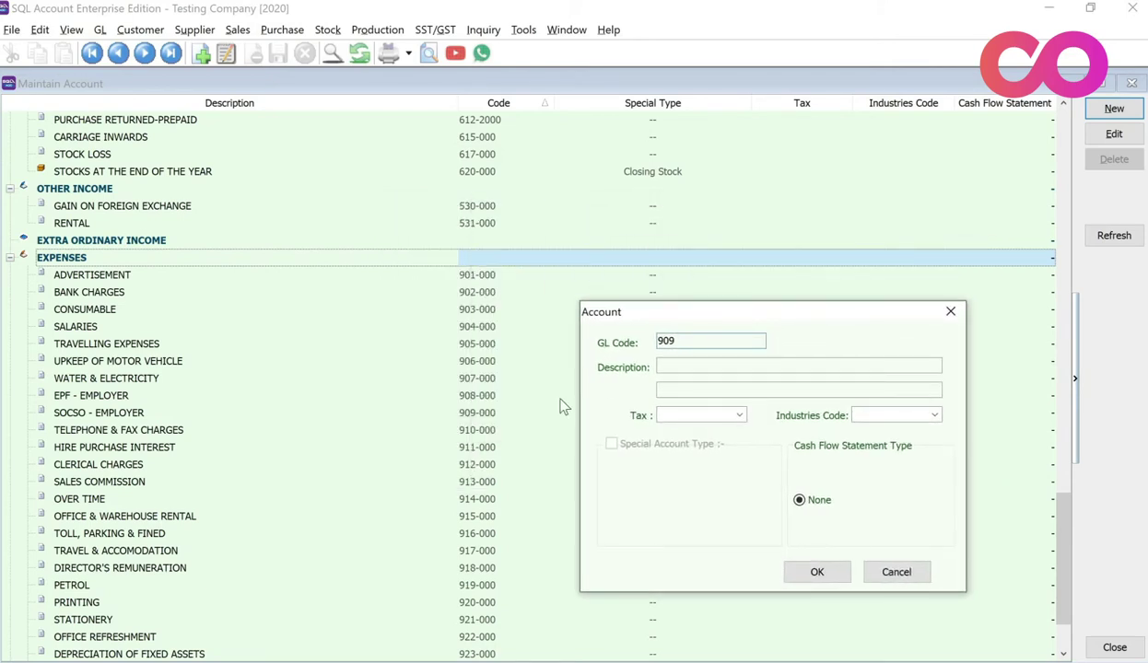
pyautogui.click(704, 370)
pyautogui.write('EIS ')
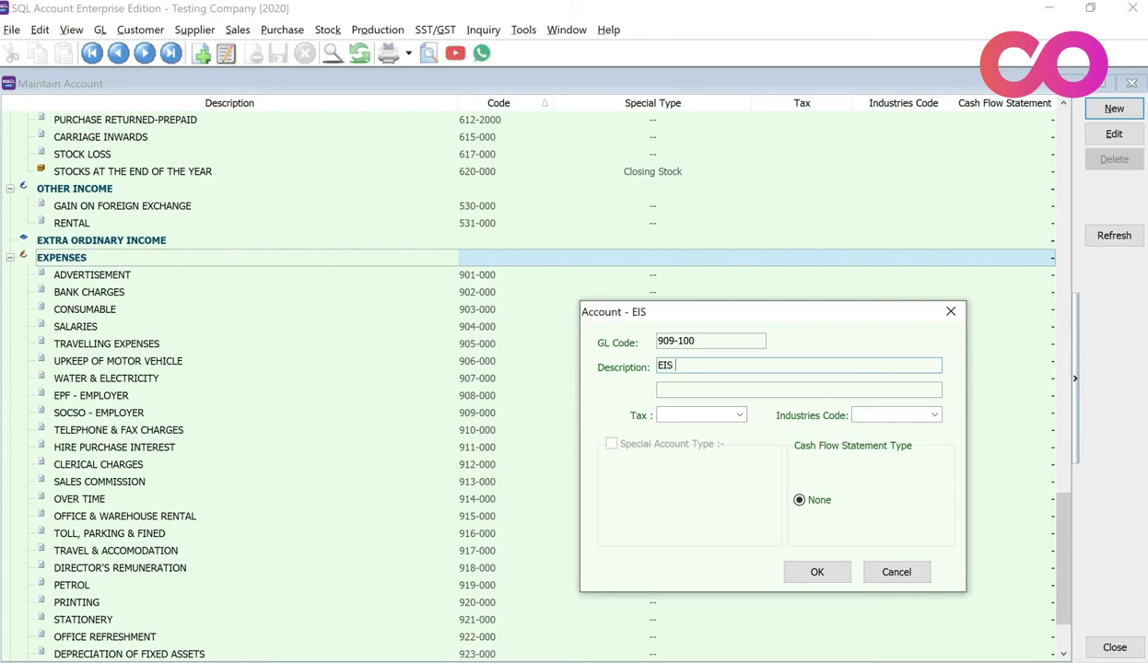
pyautogui.write('- EMPLOYER')
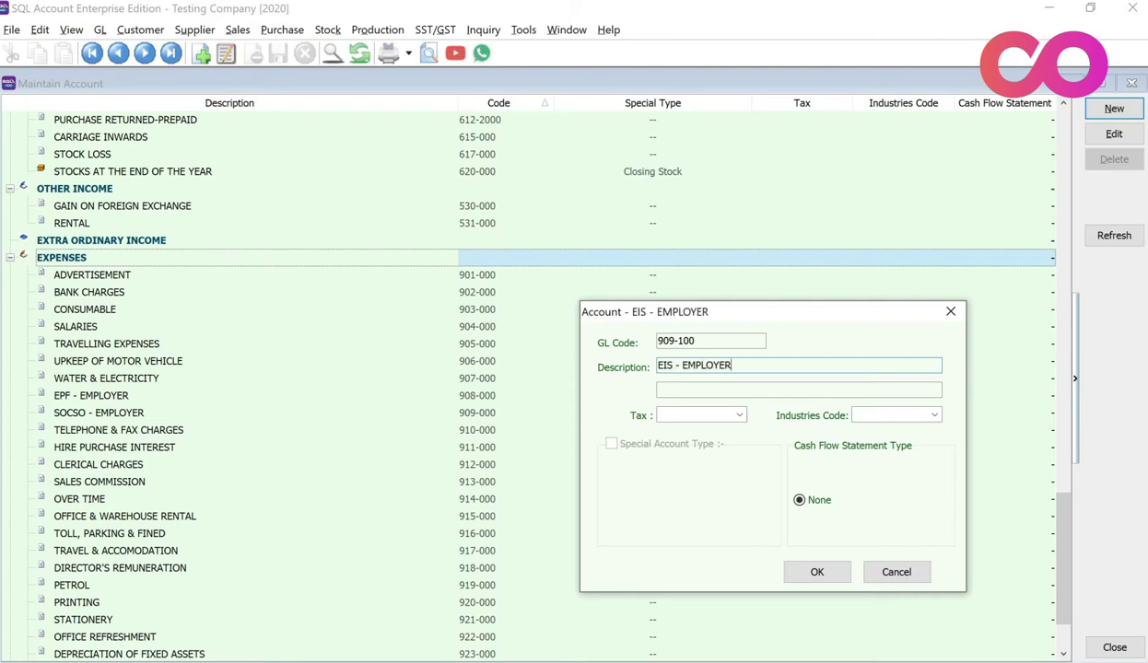
pyautogui.click(817, 572)
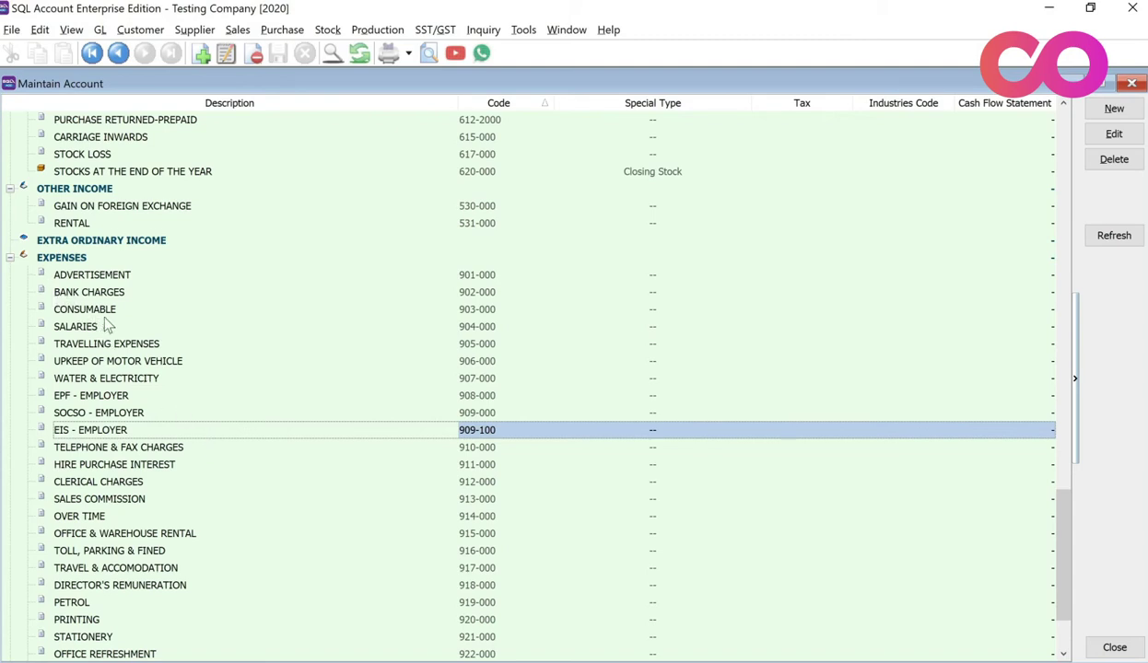
pyautogui.scroll(-2, 129, 566)
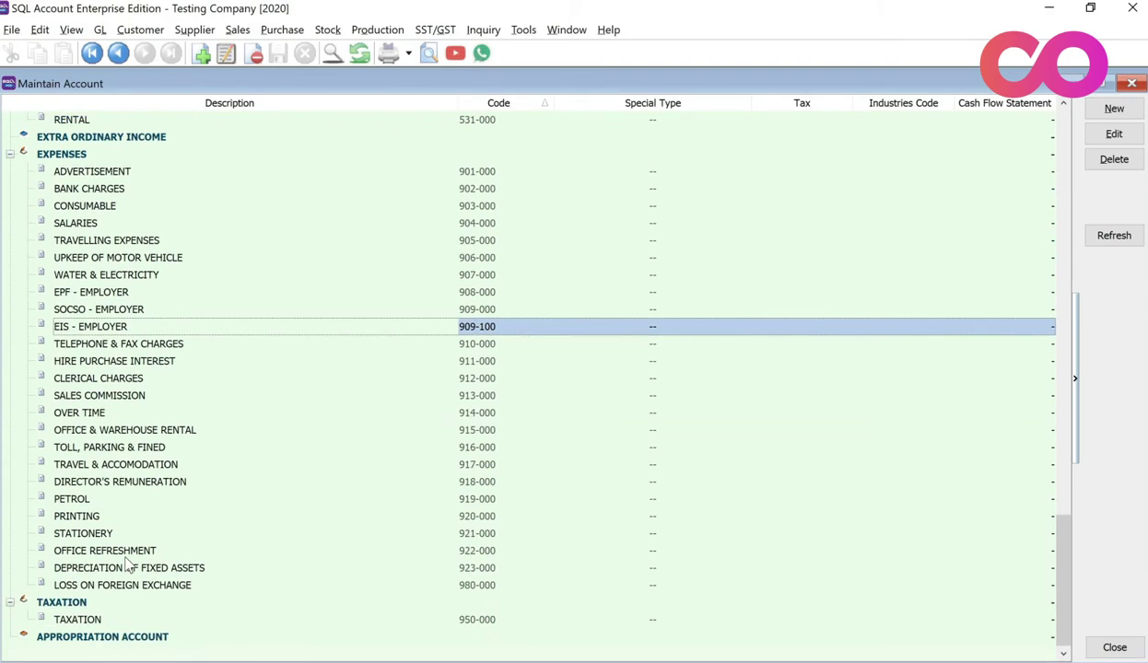
pyautogui.scroll(2, 129, 566)
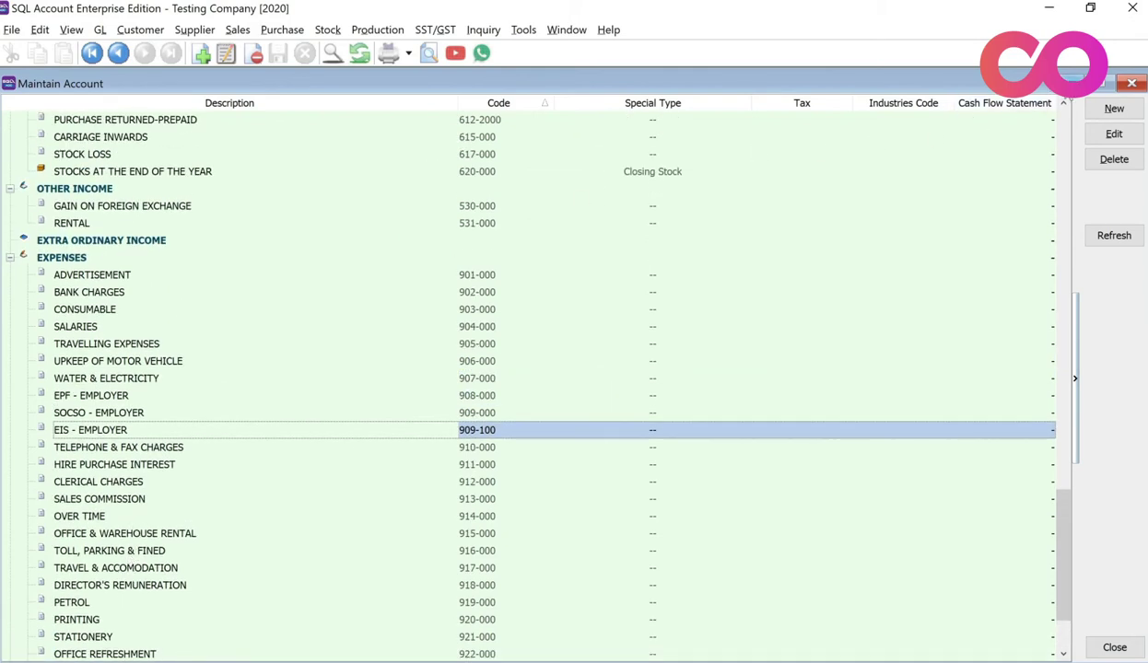
# - Generate the GL Profit & Loss Statement with the Zero Balance Account option enabled
pyautogui.click(1071, 83)
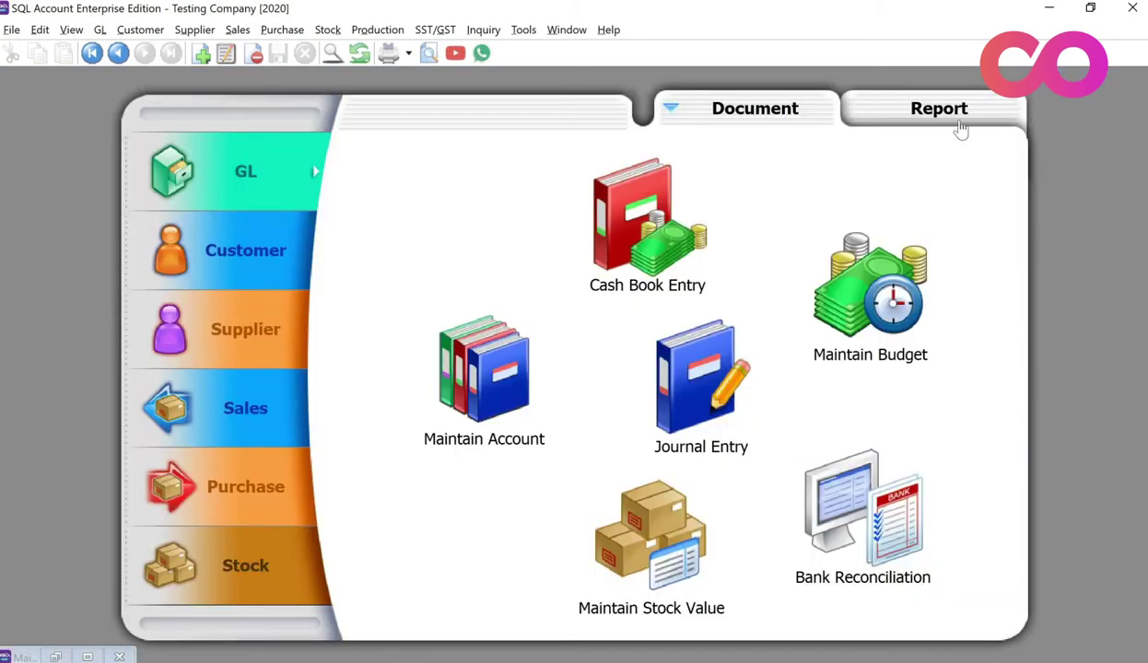
pyautogui.click(915, 111)
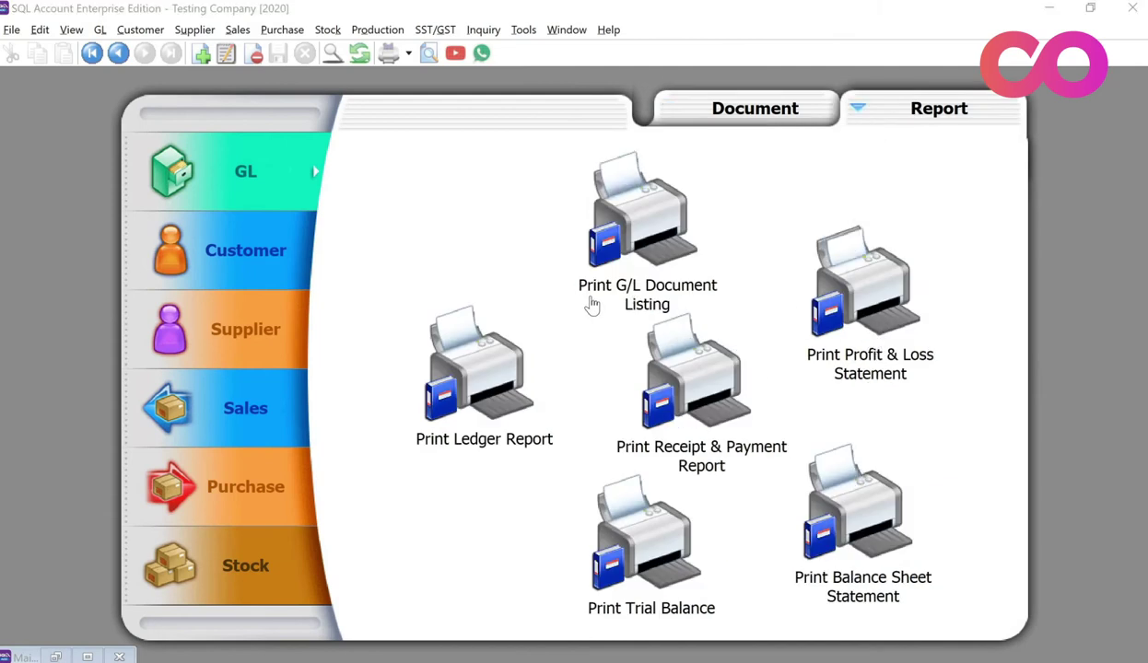
pyautogui.click(878, 295)
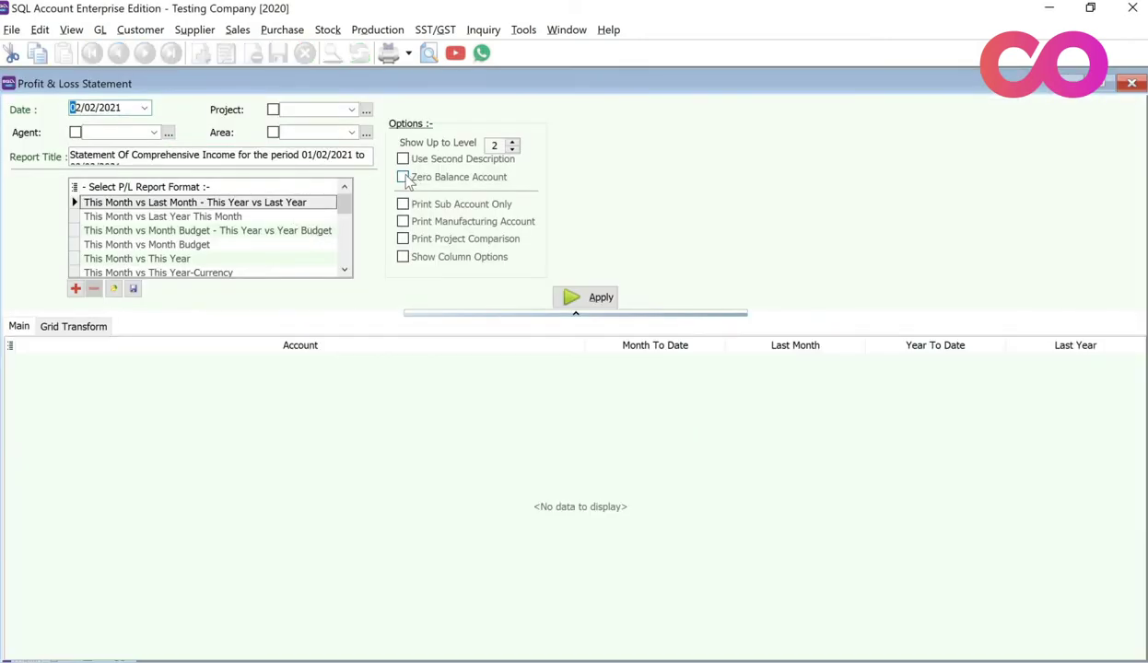
pyautogui.click(404, 177)
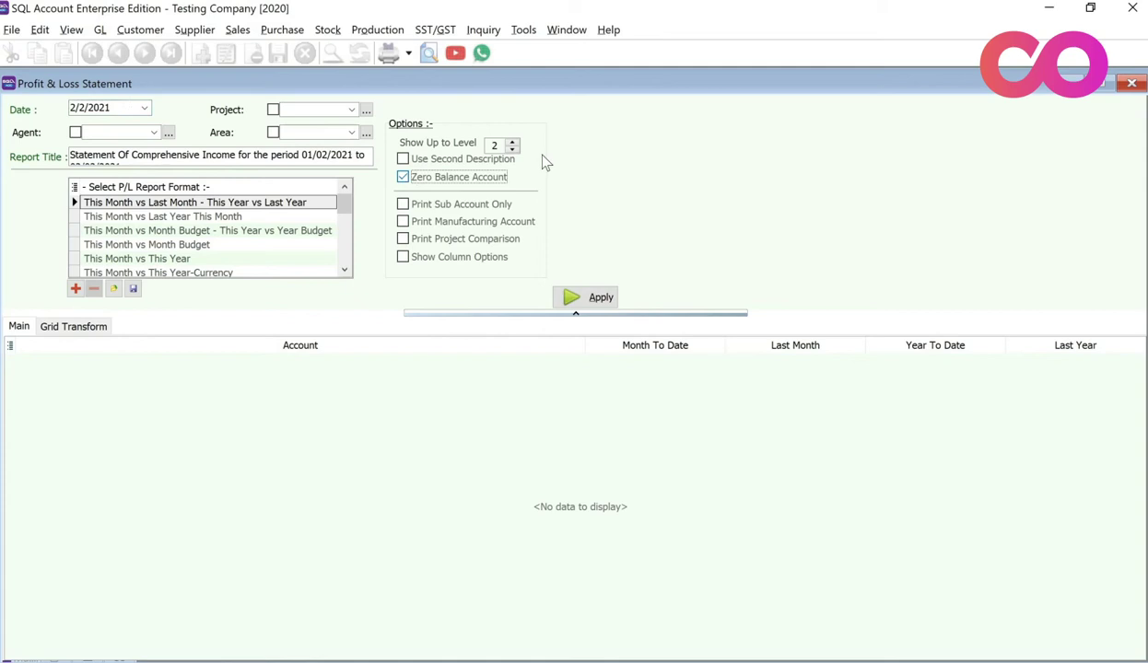
pyautogui.click(591, 300)
pyautogui.click(591, 299)
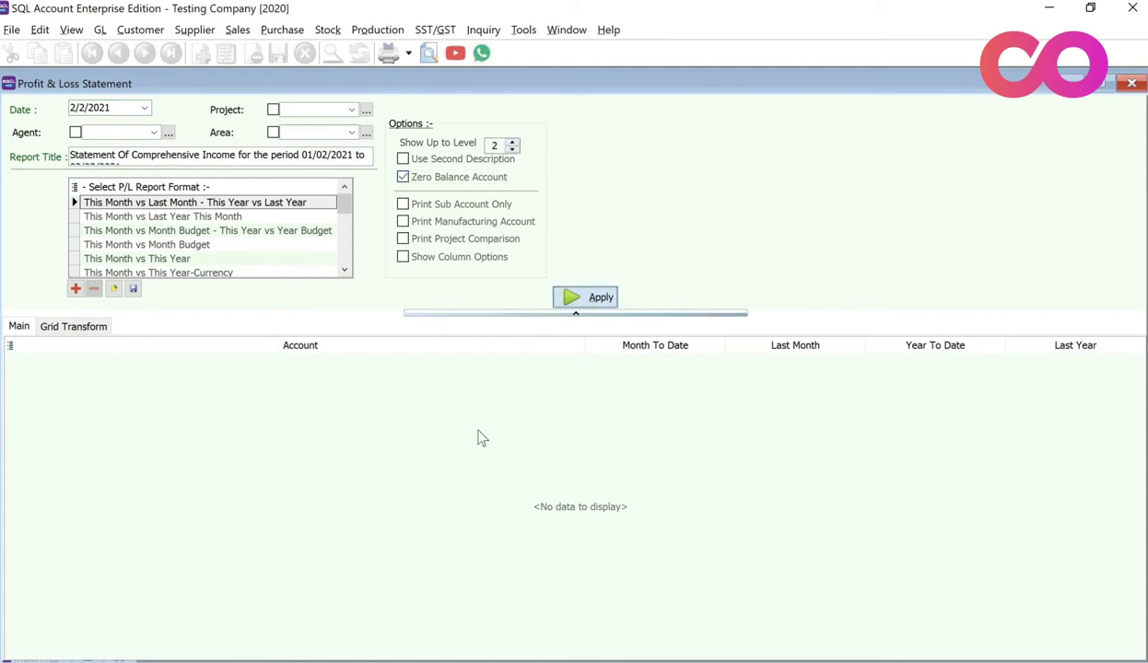
# - Examine how SALARIES and the EPF, SOCSO and EIS employer accounts are ordered under EXPENSES in the Profit & Loss Statement
pyautogui.scroll(-12, 221, 455)
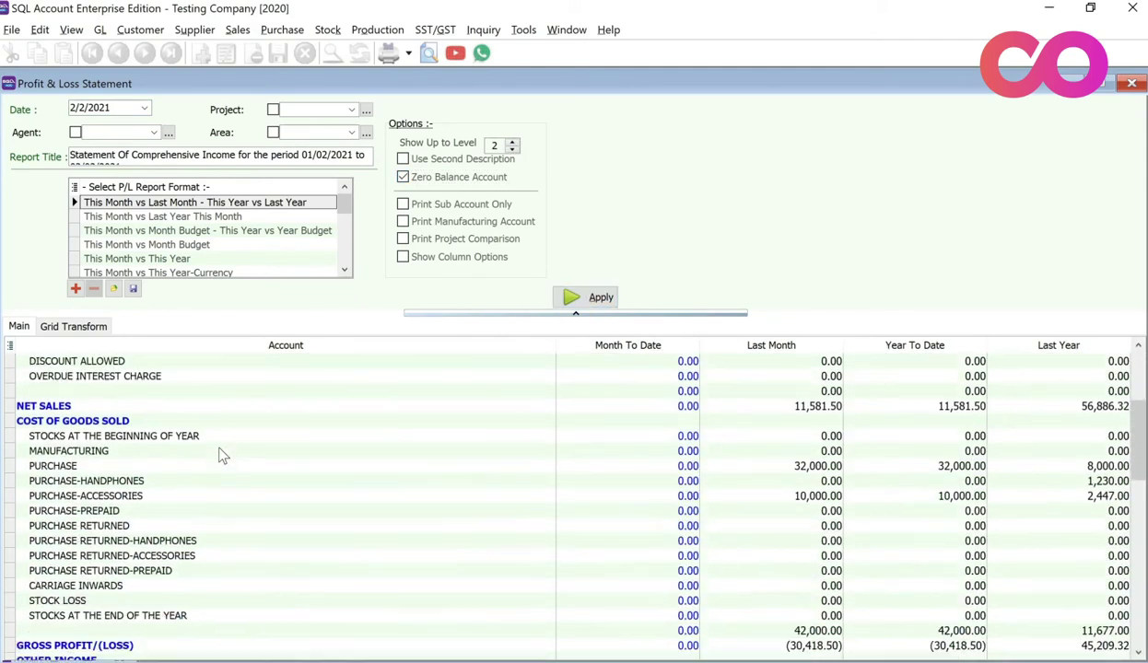
pyautogui.scroll(-2, 220, 447)
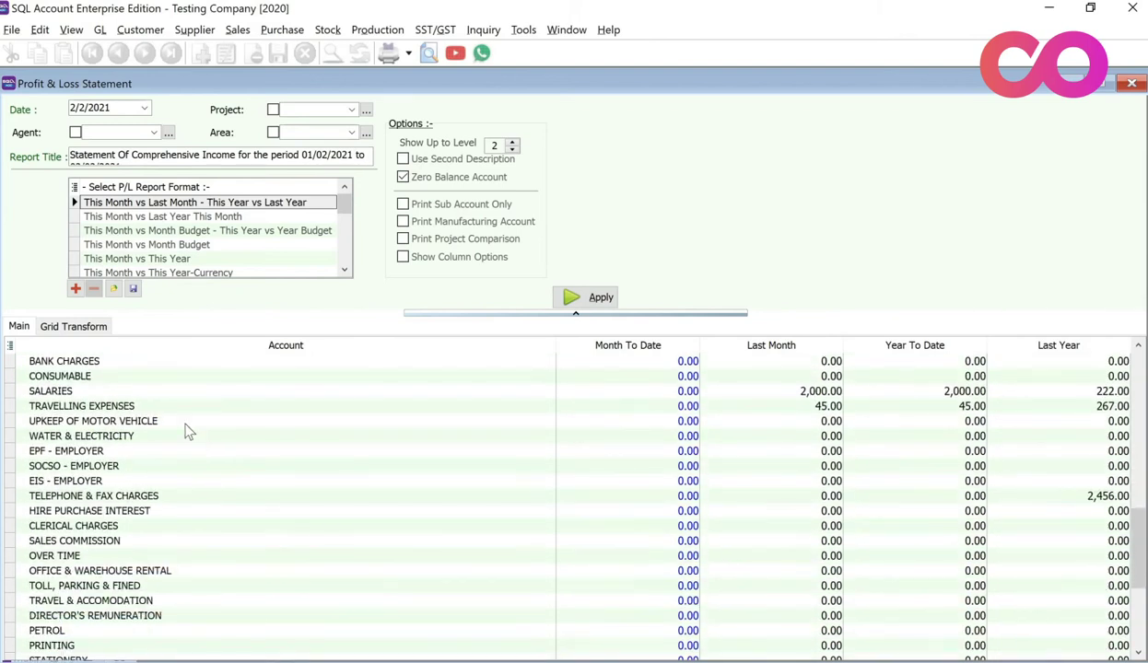
pyautogui.click(79, 391)
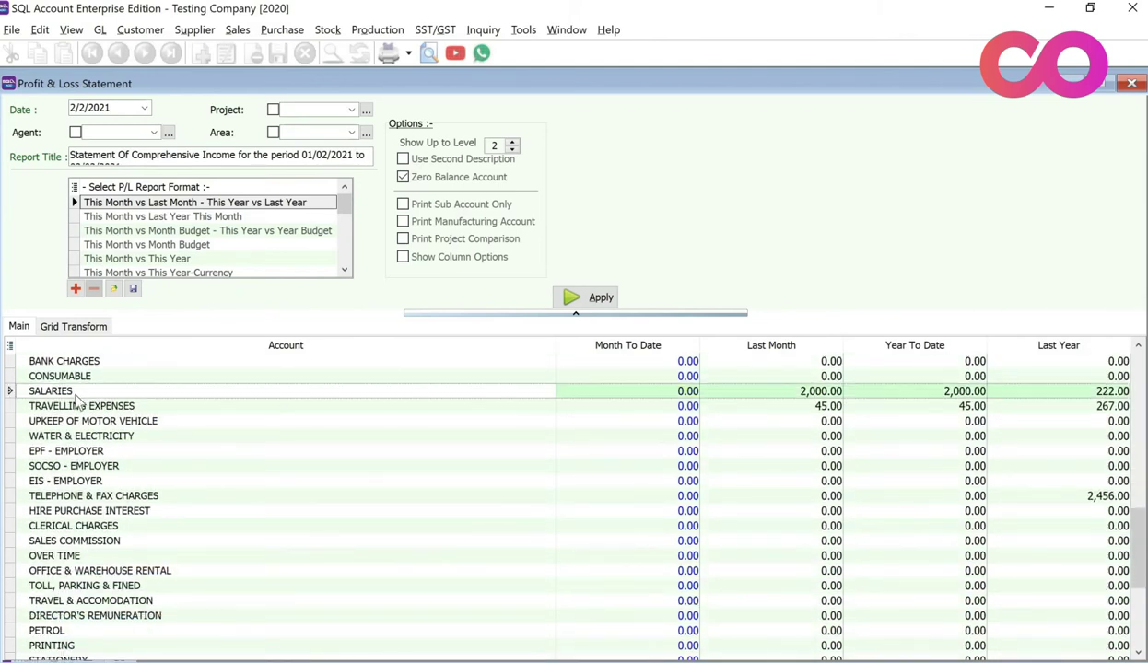
pyautogui.click(91, 454)
pyautogui.click(91, 467)
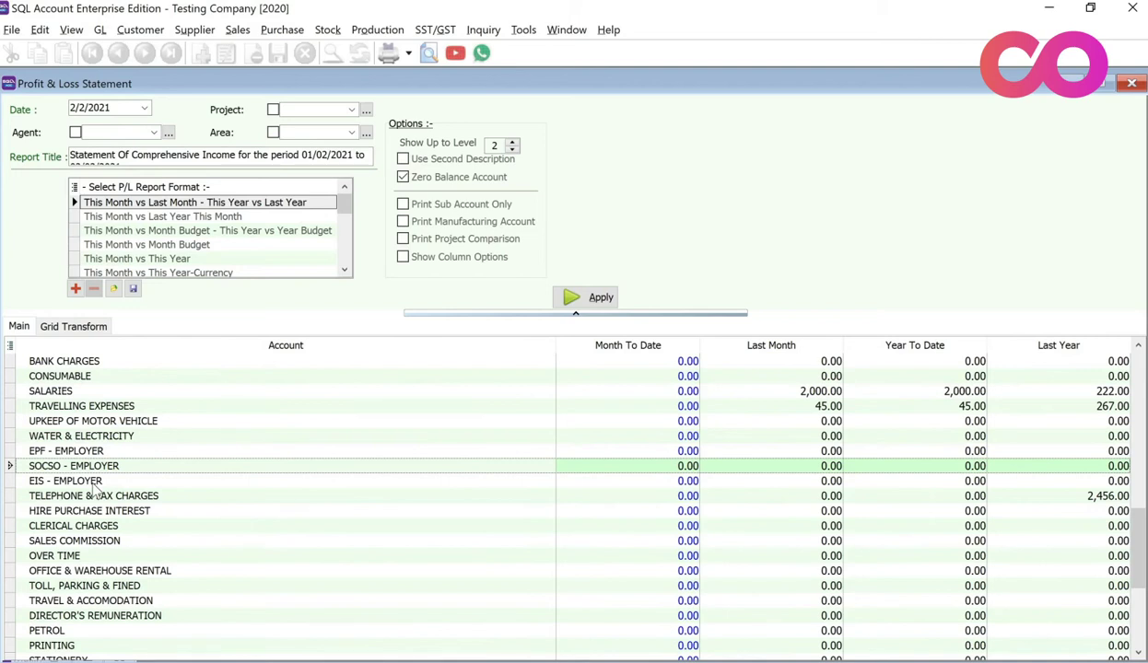
pyautogui.click(93, 482)
pyautogui.scroll(-1, 95, 466)
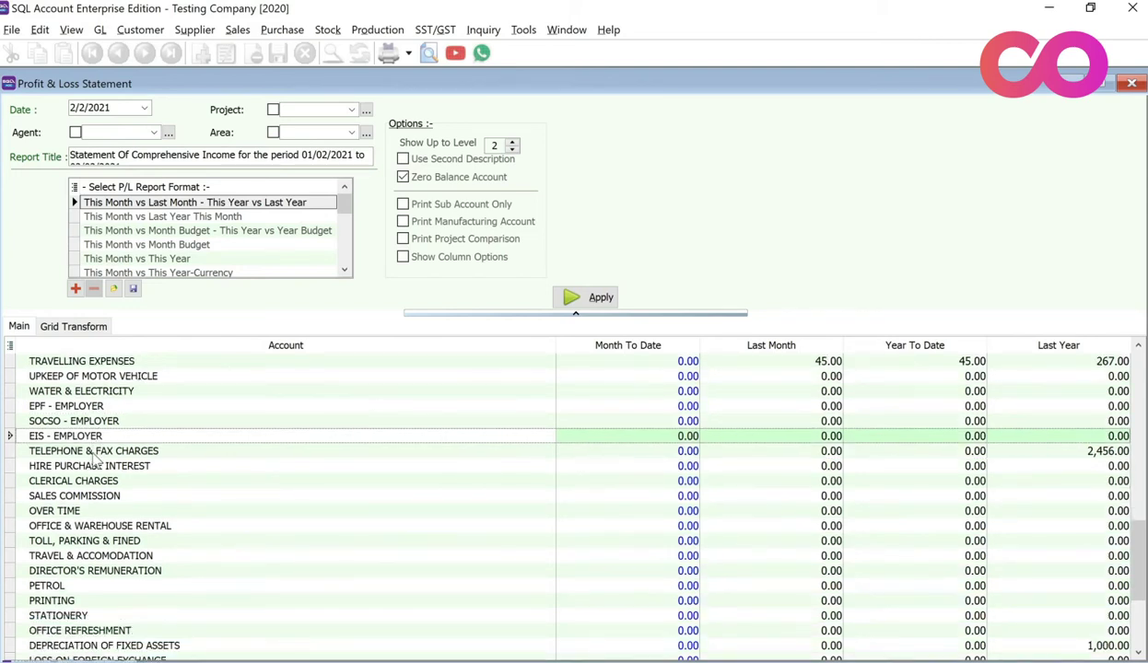
pyautogui.scroll(-2, 96, 465)
pyautogui.scroll(3, 96, 465)
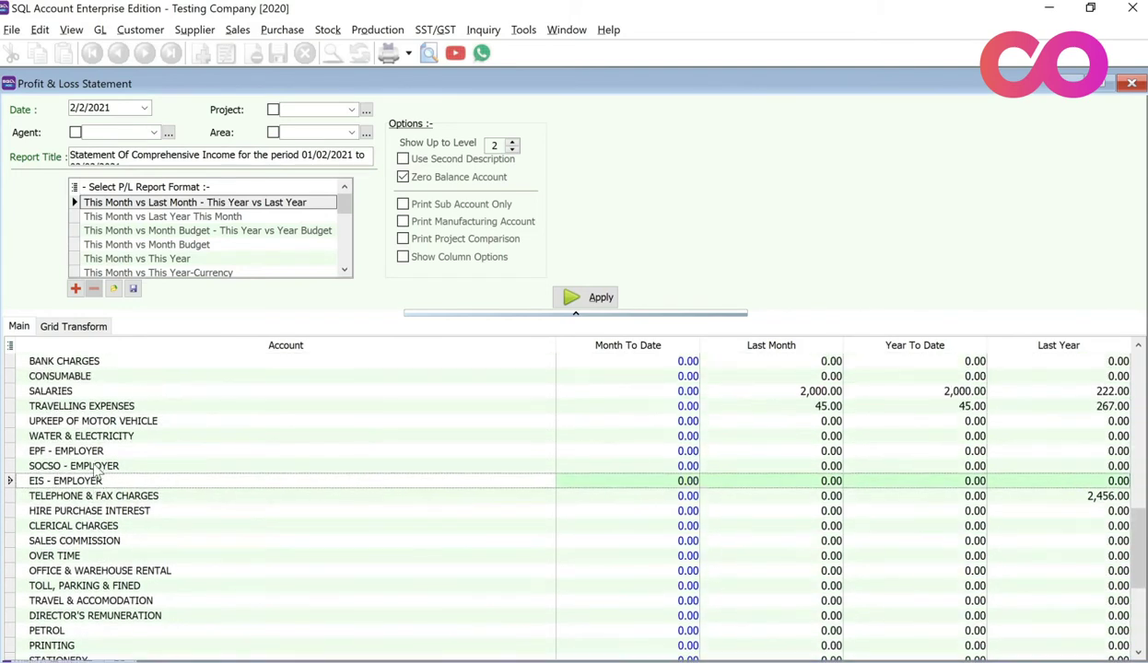
pyautogui.scroll(2, 96, 468)
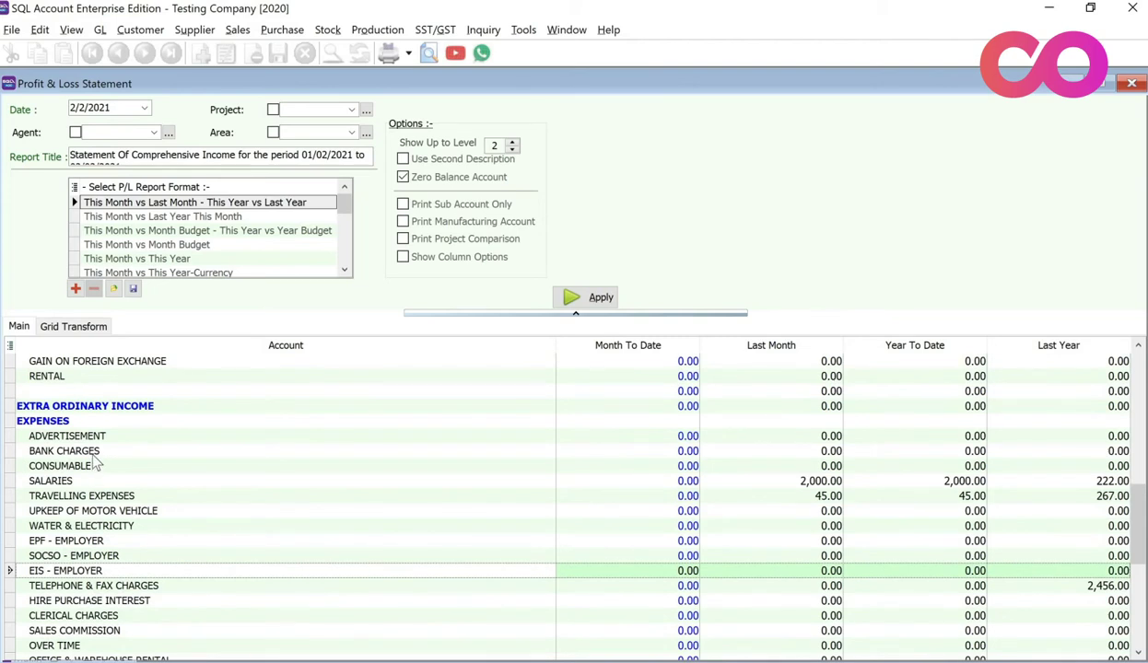
pyautogui.scroll(-6, 95, 467)
pyautogui.scroll(3, 96, 465)
pyautogui.scroll(5, 96, 465)
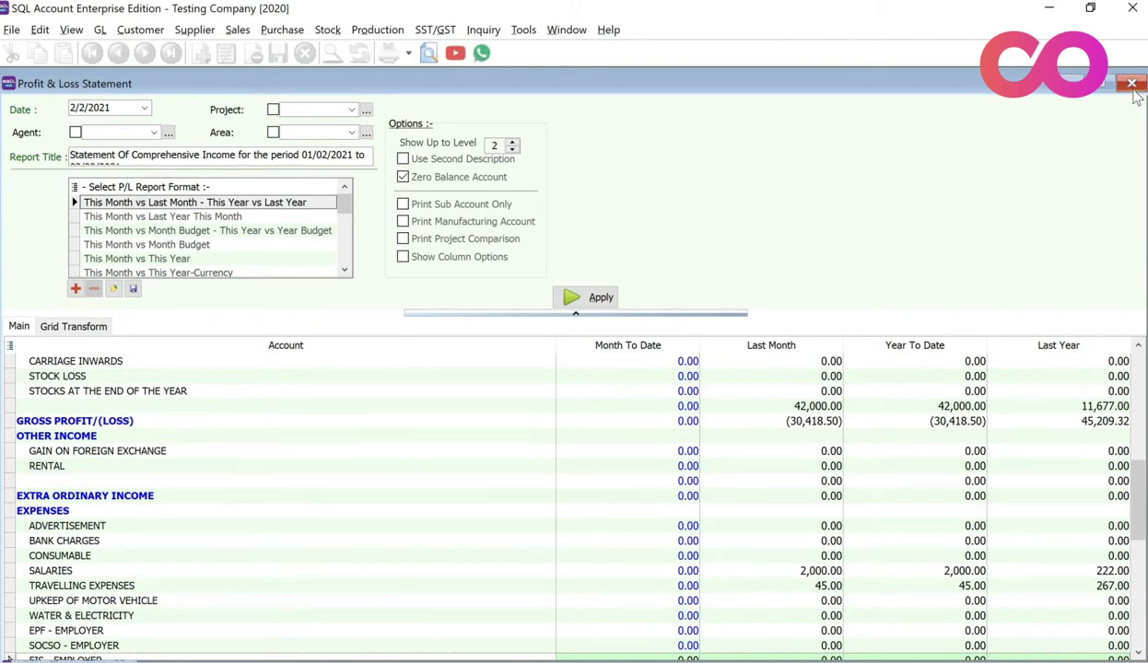
# - Close the Profit & Loss Statement and reopen Maintain Account from the GL documents
pyautogui.click(1132, 84)
pyautogui.click(724, 108)
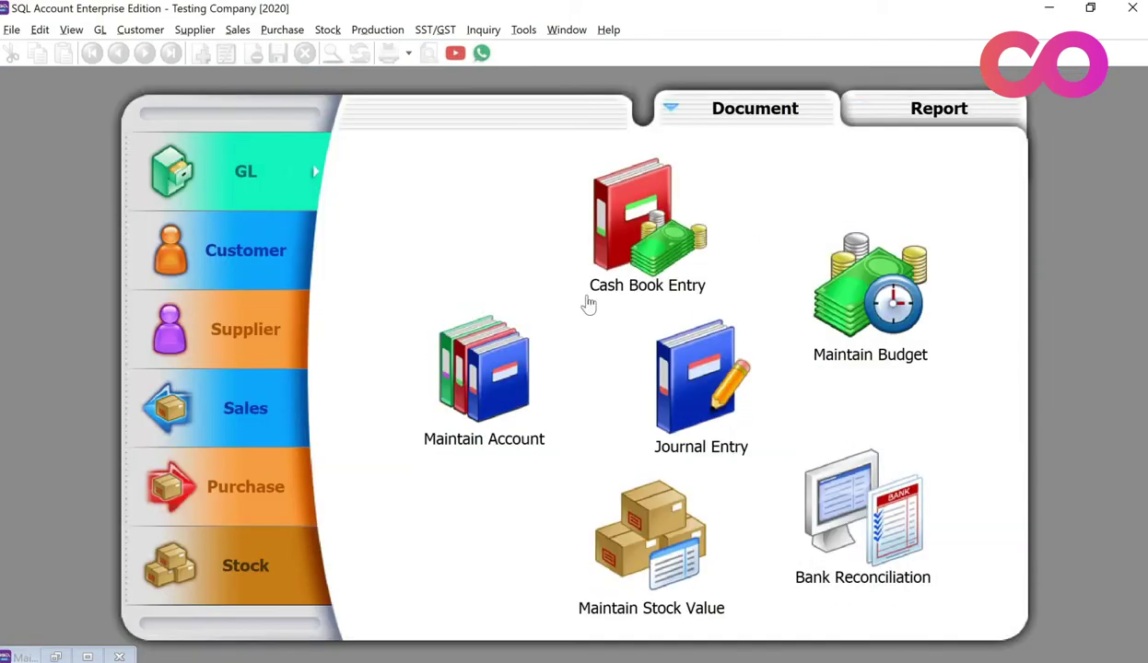
pyautogui.click(524, 340)
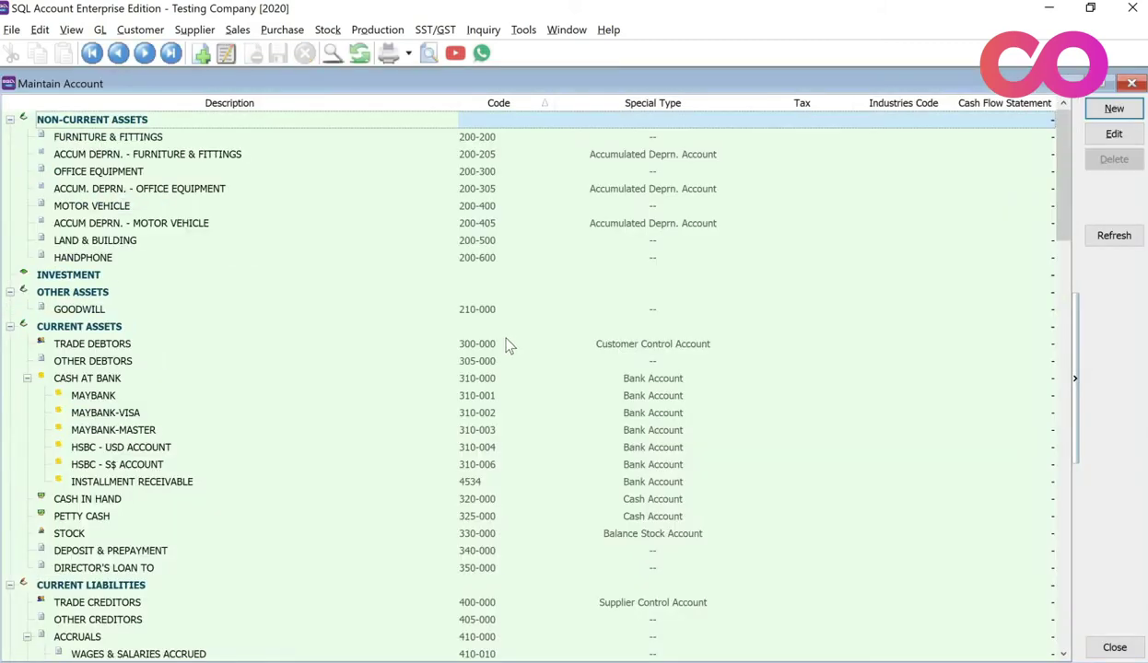
# - Create a new account under EXPENSES with GL code 930-000 and description "HR EXPENSES"
pyautogui.scroll(-10, 505, 346)
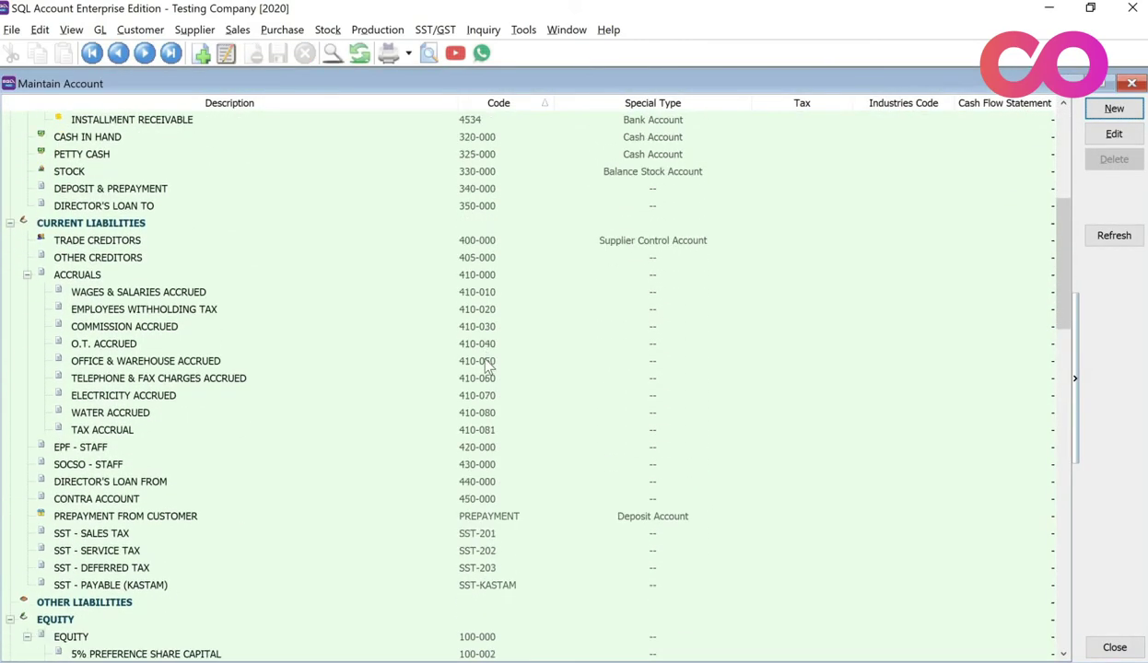
pyautogui.scroll(-8, 313, 465)
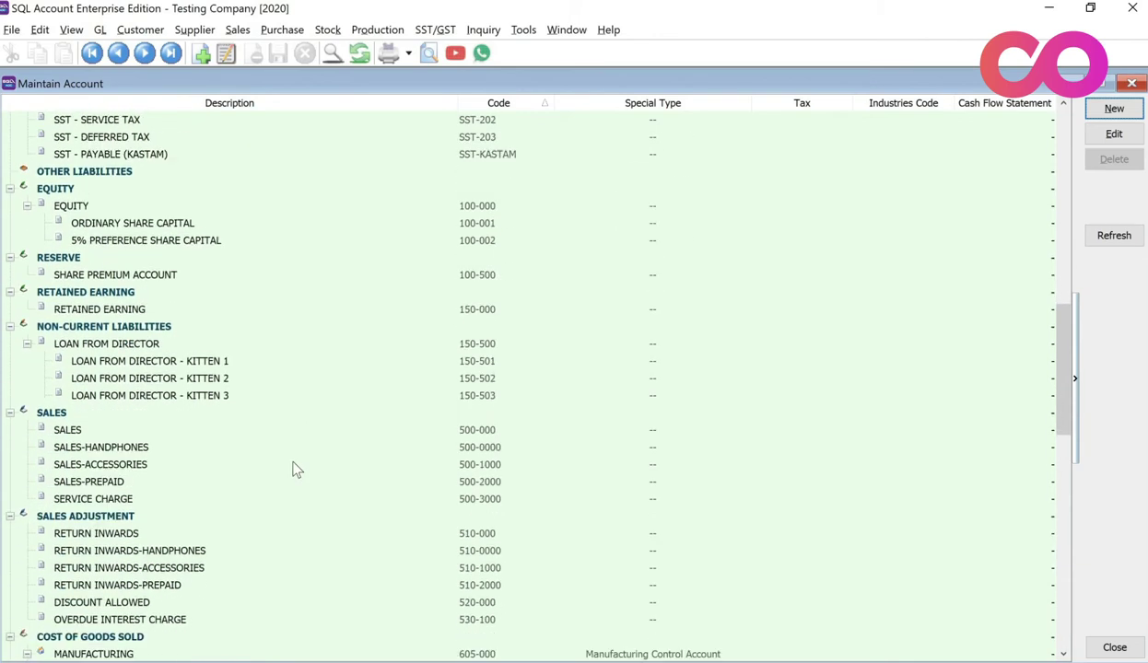
pyautogui.scroll(-8, 295, 473)
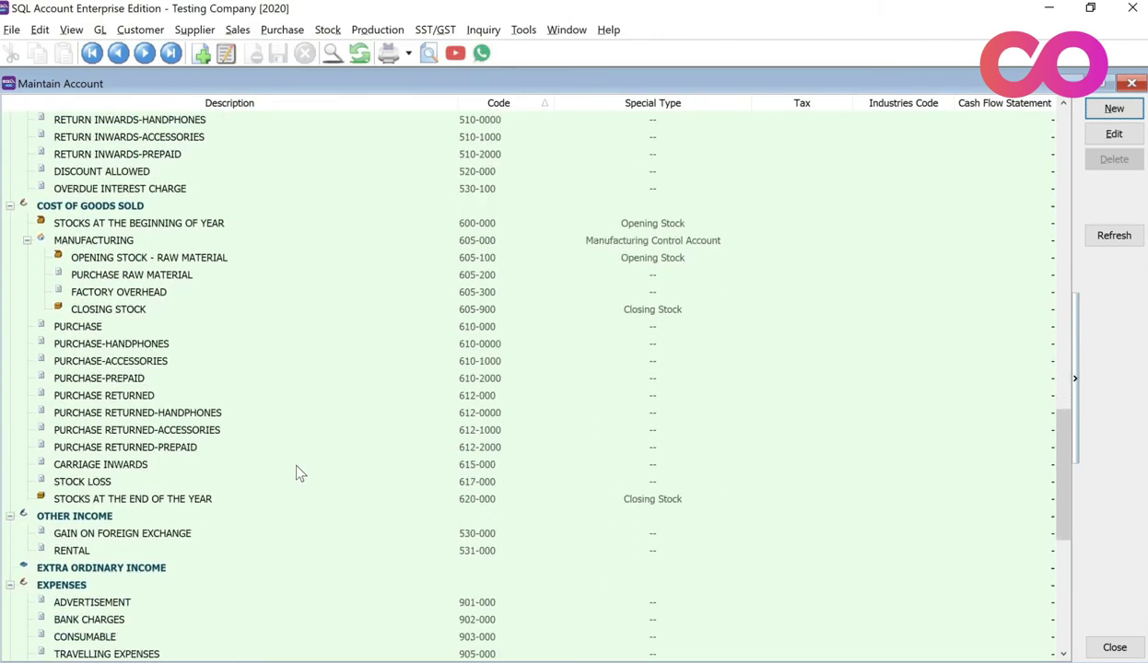
pyautogui.scroll(-4, 297, 477)
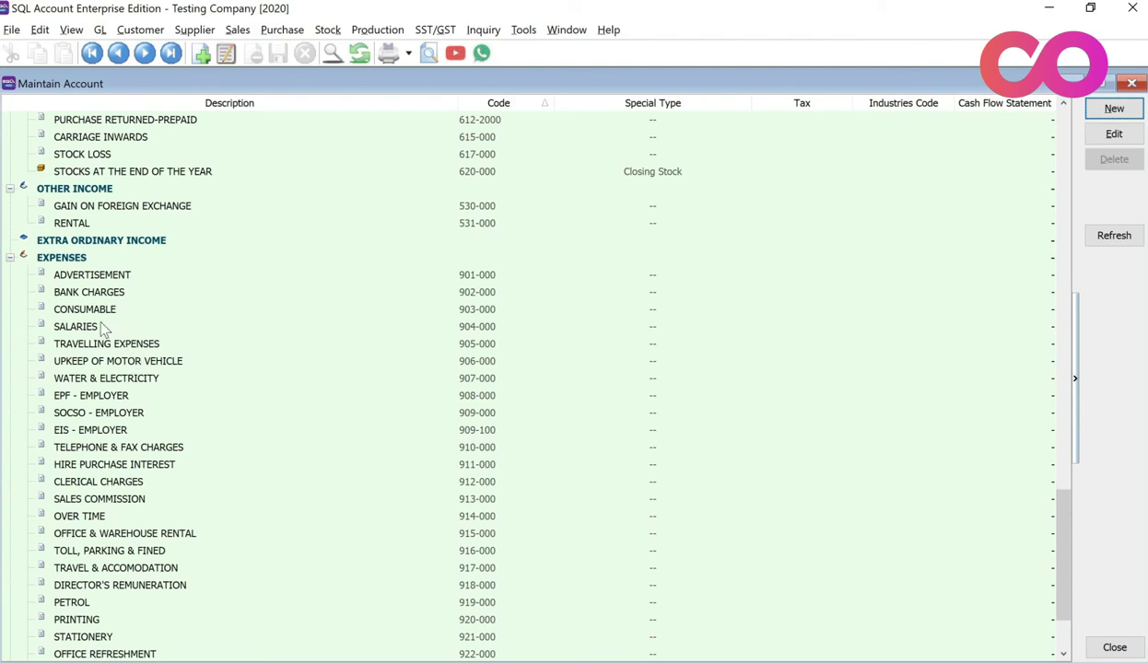
pyautogui.scroll(-2, 113, 341)
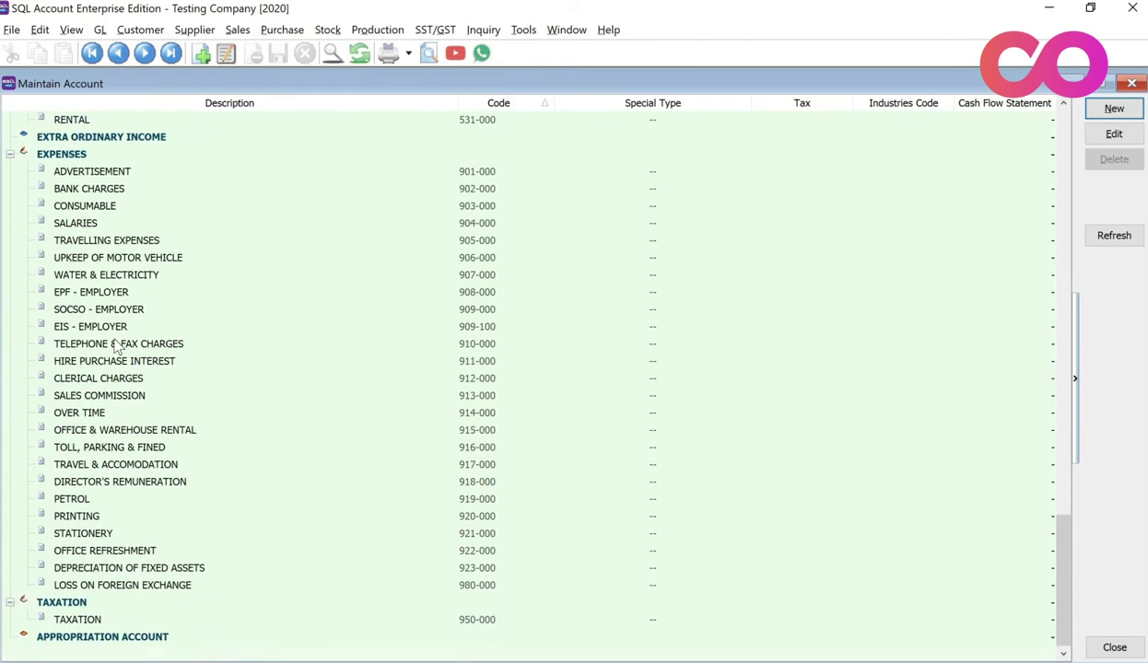
pyautogui.click(81, 159)
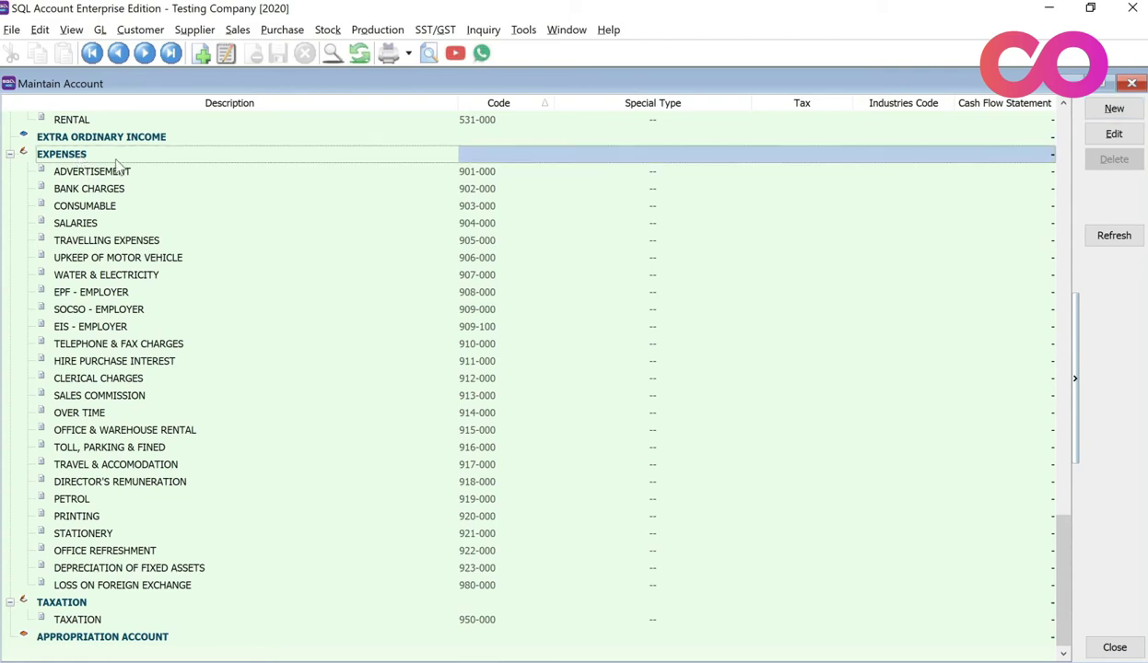
pyautogui.click(1115, 110)
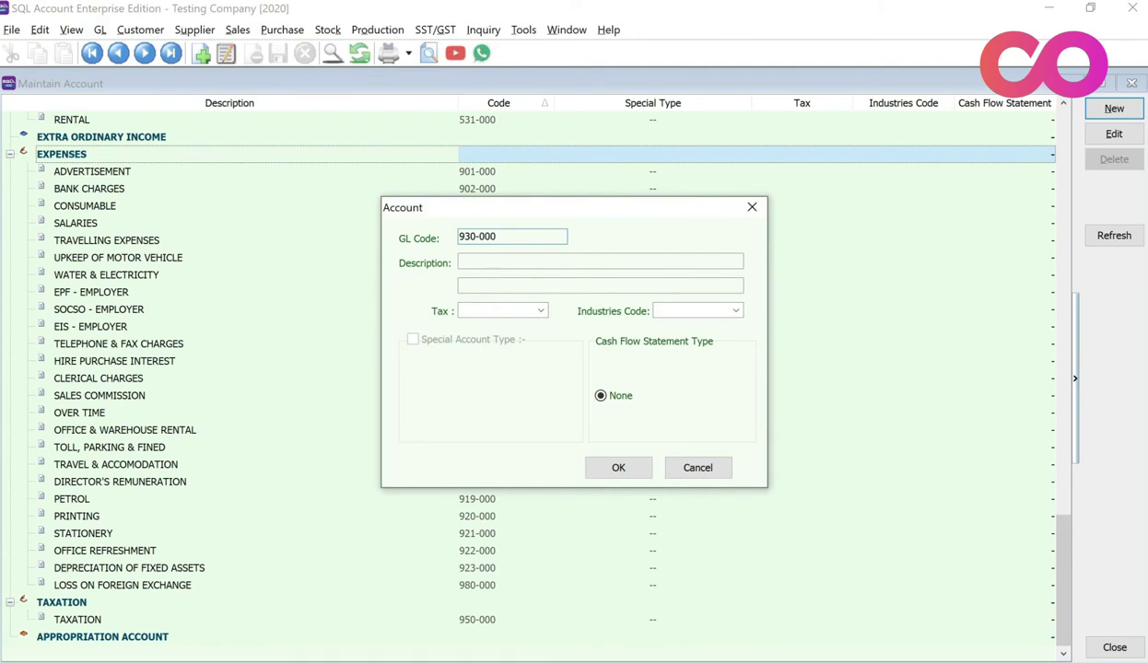
pyautogui.write('HR ')
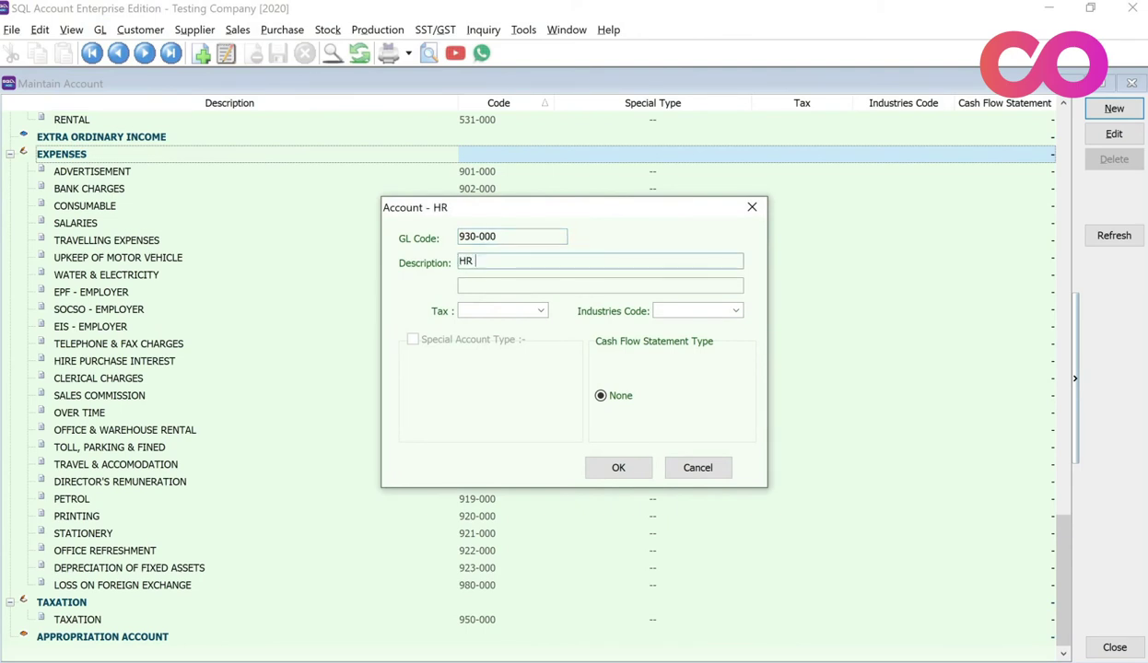
pyautogui.write('EXPENSES')
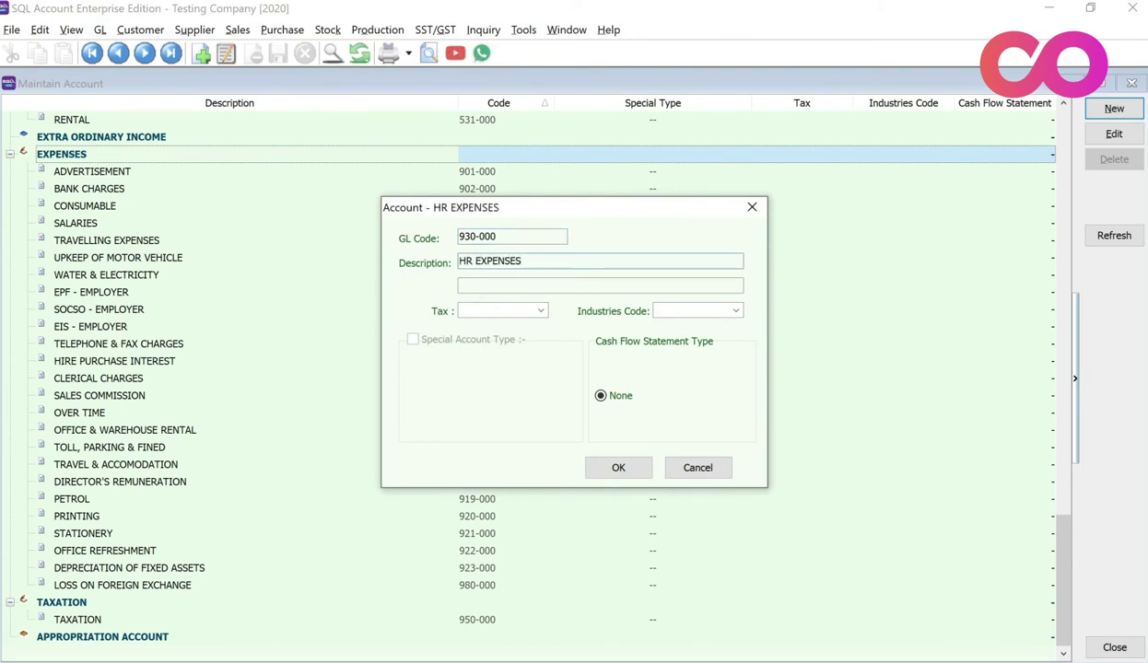
pyautogui.click(618, 467)
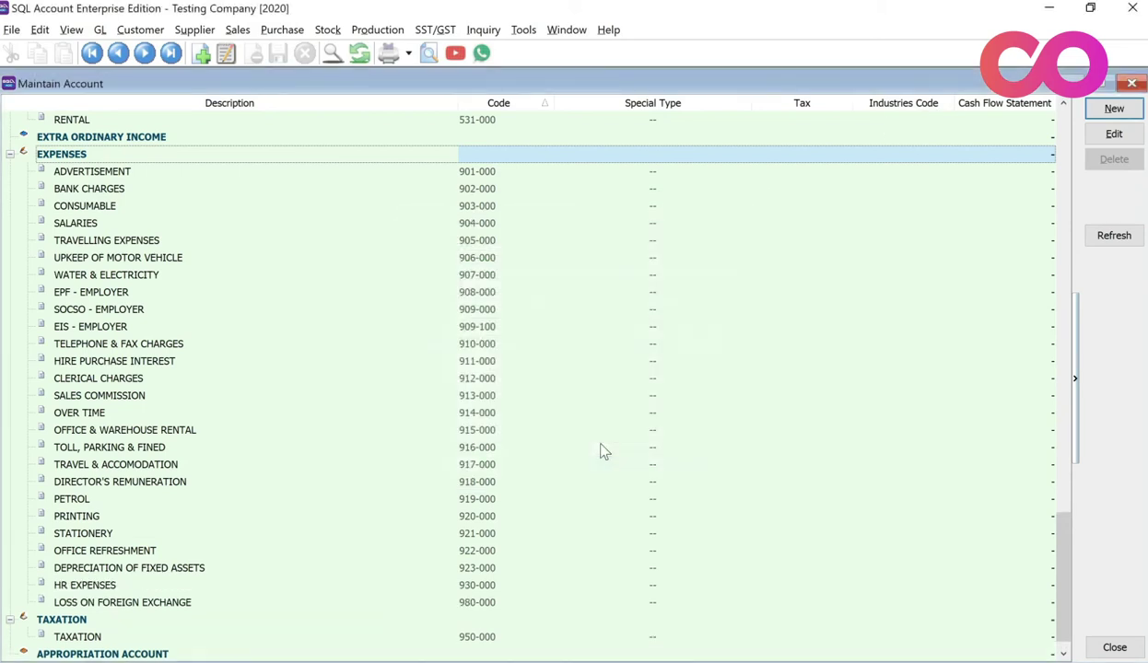
# - Move the SALARIES account under HR EXPENSES as a sub-account and confirm the move
pyautogui.click(88, 582)
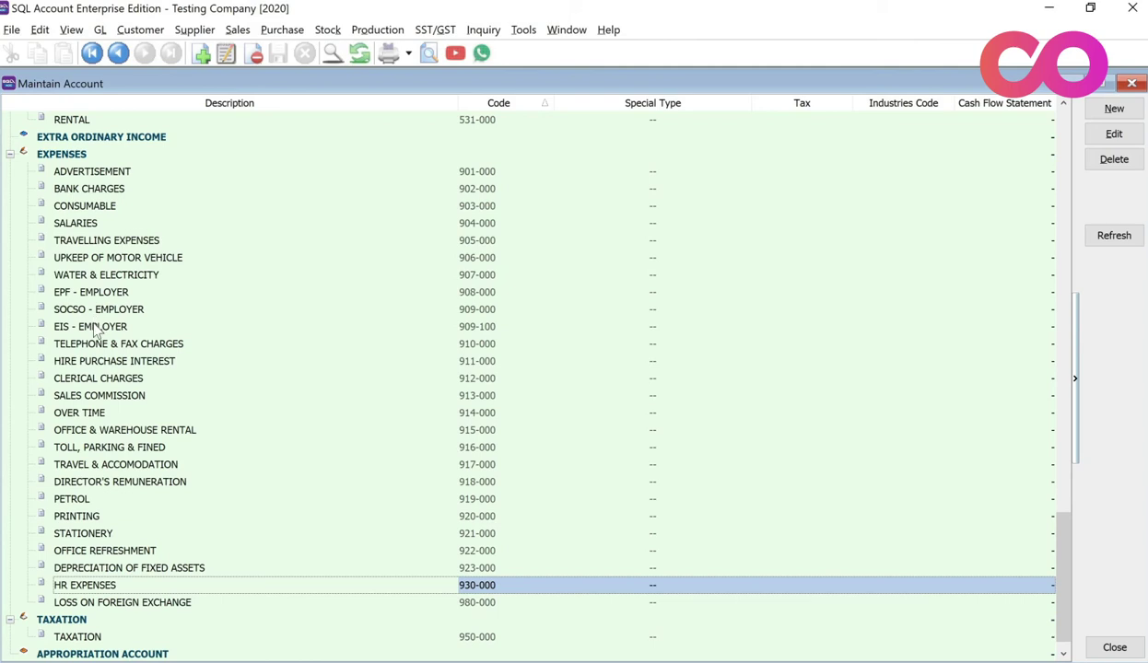
pyautogui.click(90, 228)
pyautogui.moveTo(91, 233); pyautogui.dragTo(141, 584)
pyautogui.press('Return')
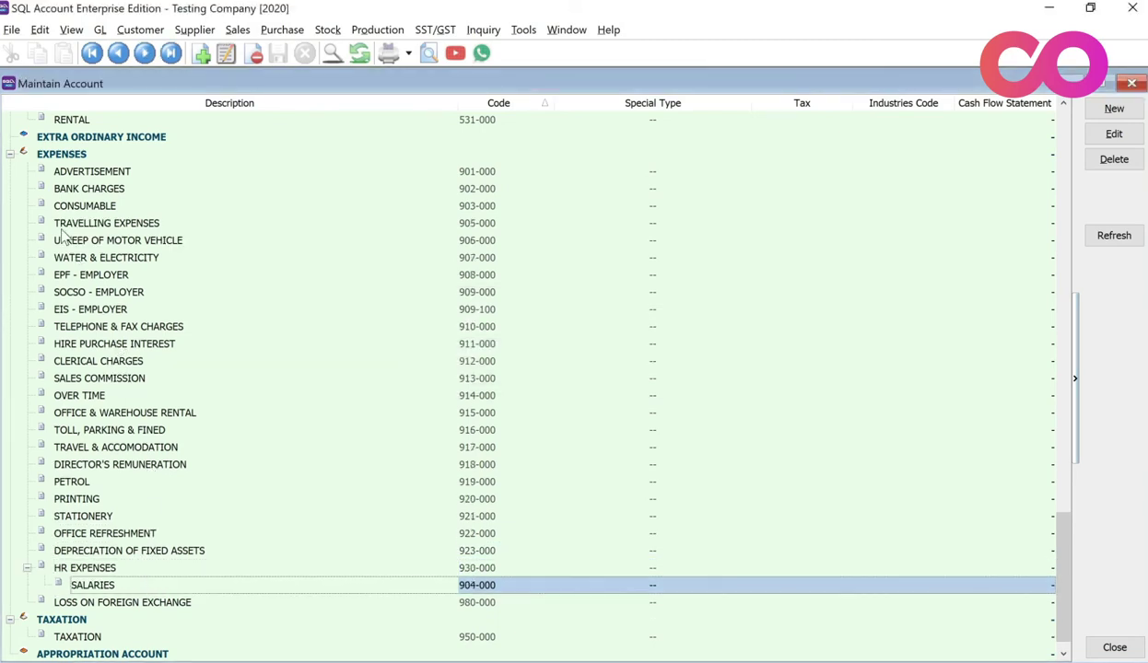
# - Move EPF - EMPLOYER, SOCSO - EMPLOYER and EIS - EMPLOYER under HR EXPENSES, confirming each move
pyautogui.moveTo(89, 281); pyautogui.dragTo(127, 573)
pyautogui.press('Return')
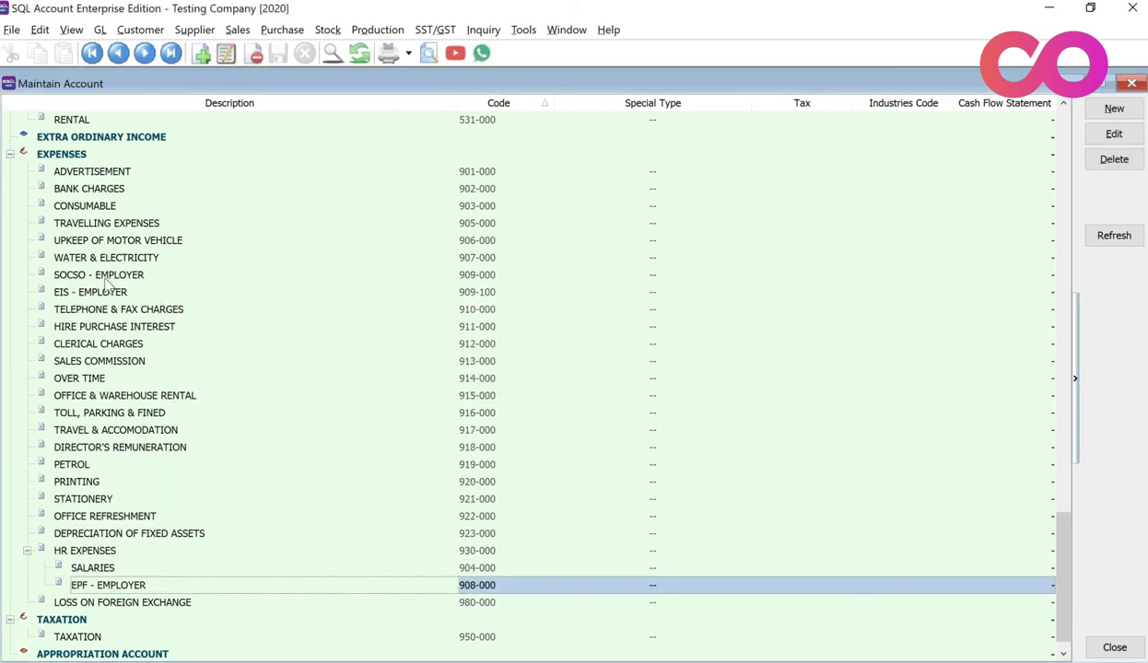
pyautogui.moveTo(101, 295); pyautogui.dragTo(133, 555)
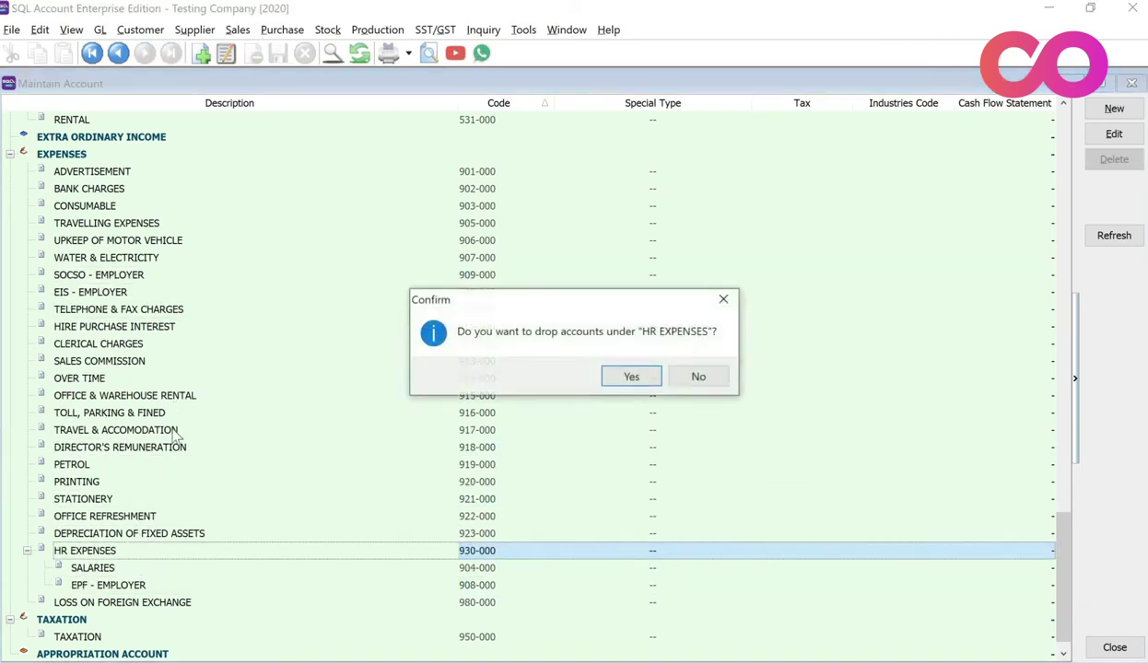
pyautogui.press('Return')
pyautogui.moveTo(119, 293); pyautogui.dragTo(153, 537)
pyautogui.press('Return')
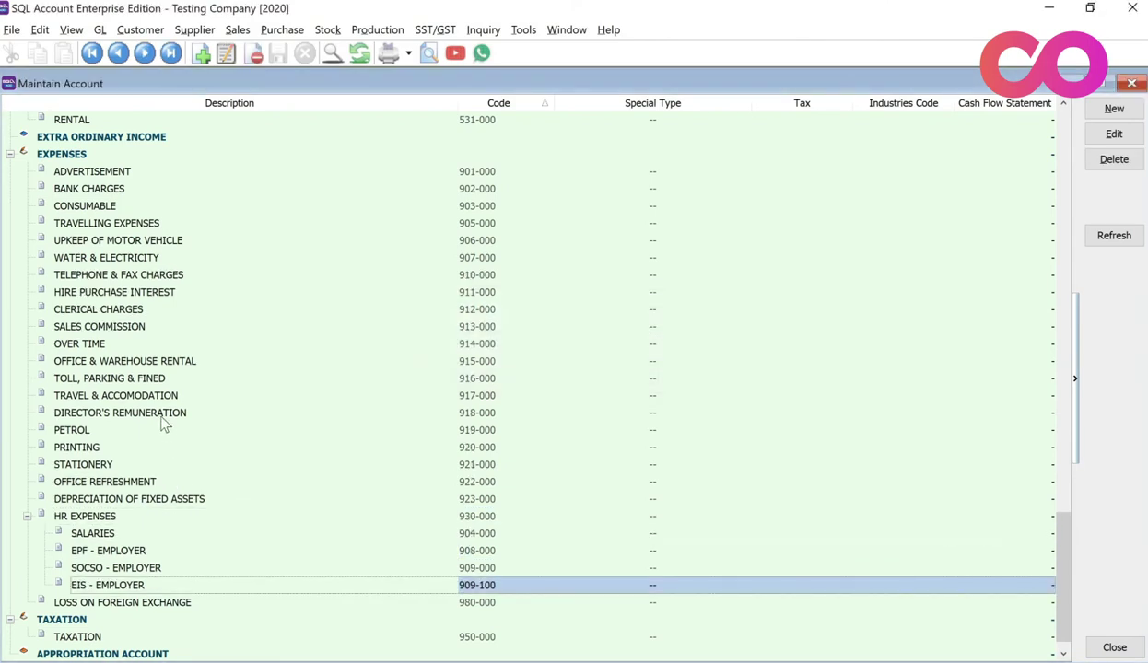
# - Move DIRECTOR'S REMUNERATION, SALES COMMISSION and OVER TIME under HR EXPENSES, confirming each move
pyautogui.moveTo(155, 416); pyautogui.dragTo(156, 517)
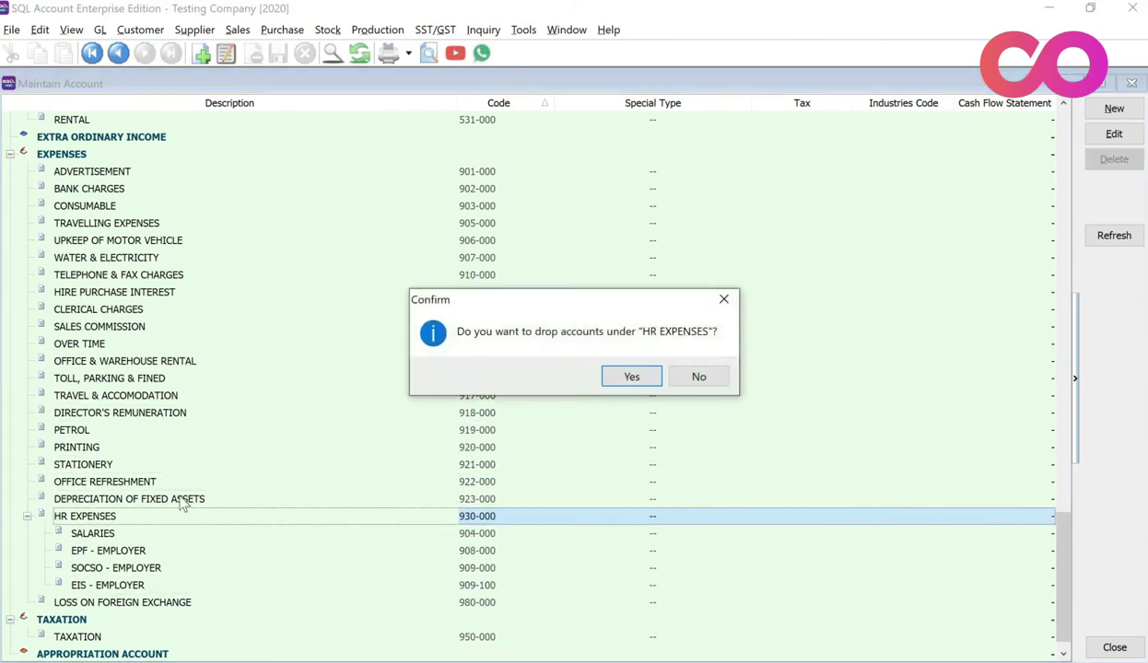
pyautogui.press('Return')
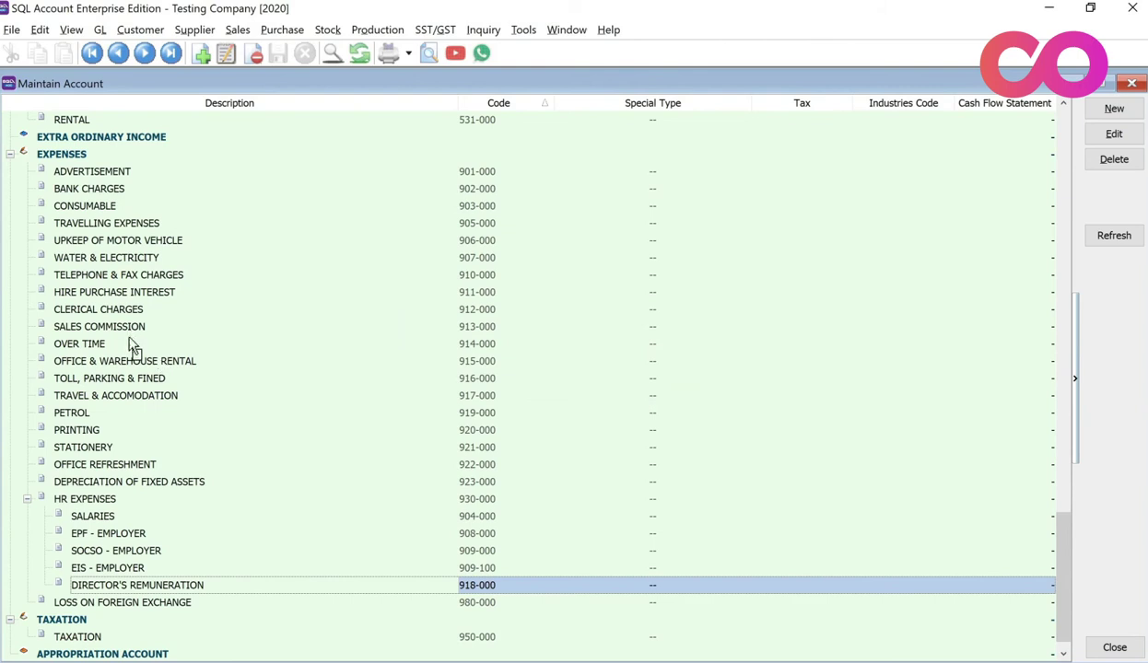
pyautogui.moveTo(131, 342); pyautogui.dragTo(136, 506)
pyautogui.press('Return')
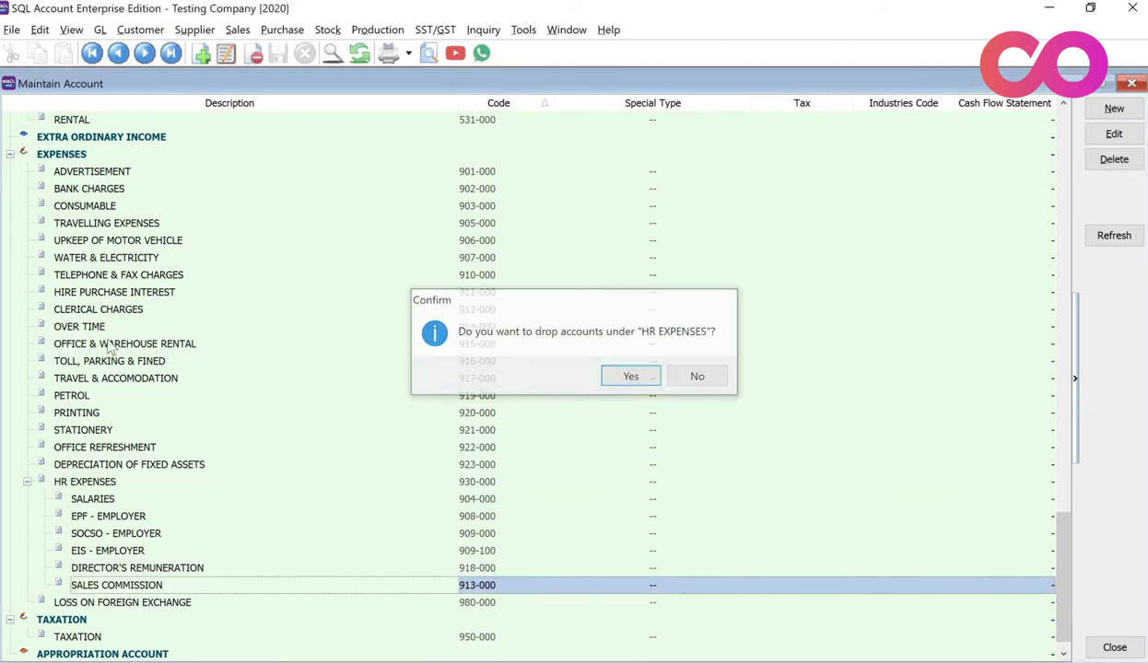
pyautogui.moveTo(96, 361); pyautogui.dragTo(96, 481)
pyautogui.press('Return')
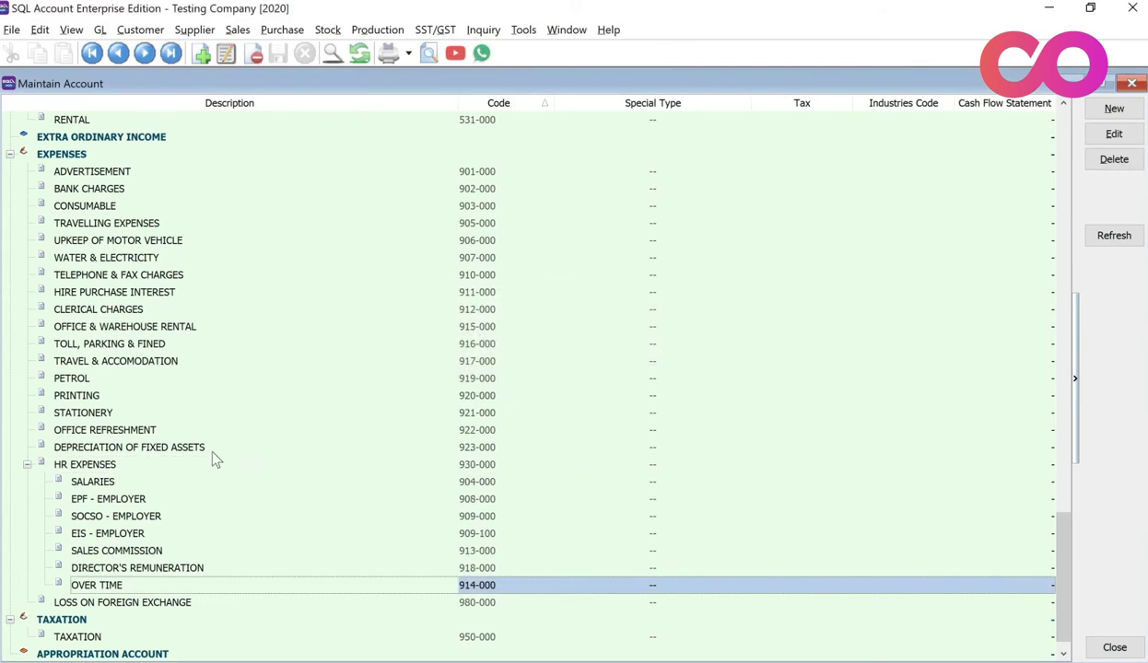
# - Change the GL code of the SALARIES sub-account to 930-100 and accept the change for its associated transactions
pyautogui.click(113, 464)
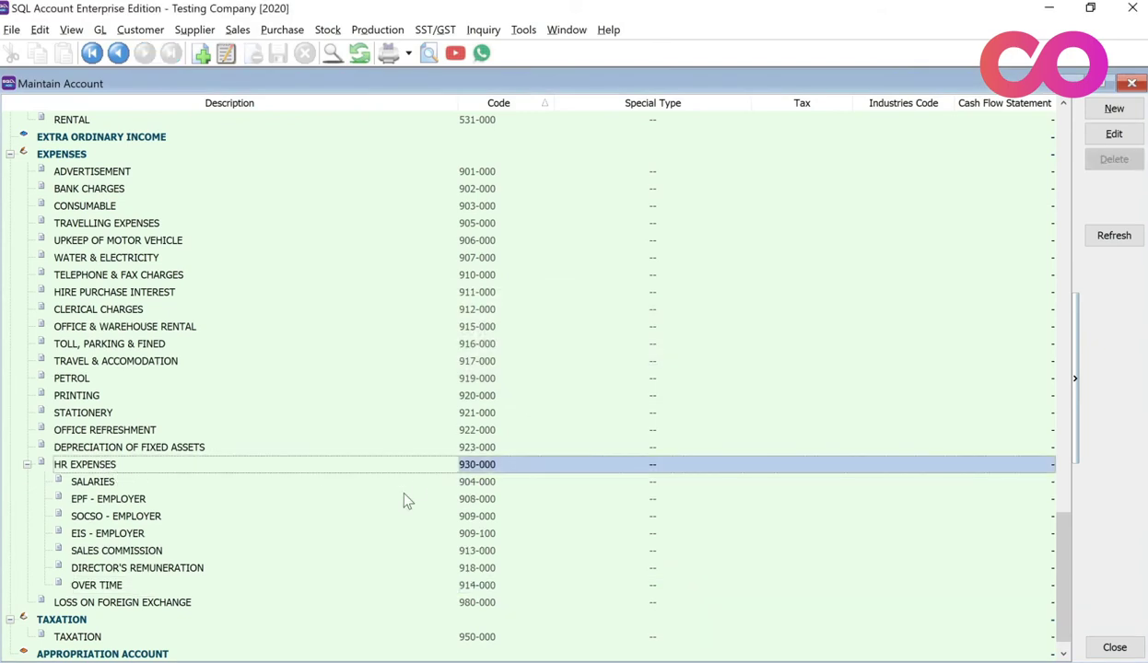
pyautogui.click(489, 486)
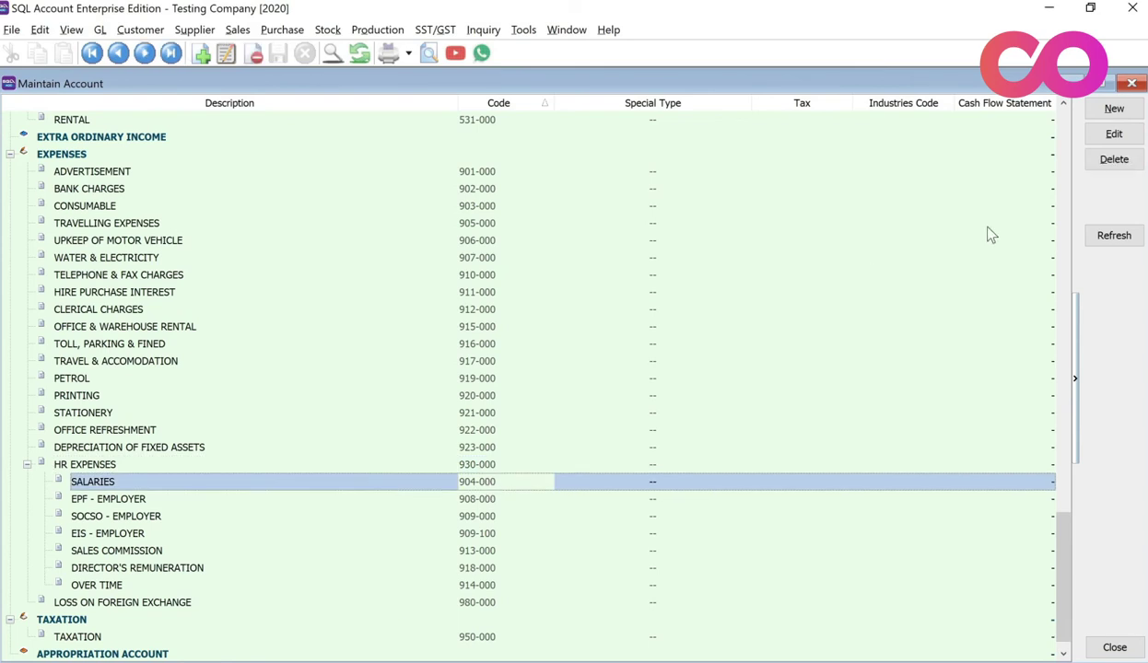
pyautogui.click(1106, 139)
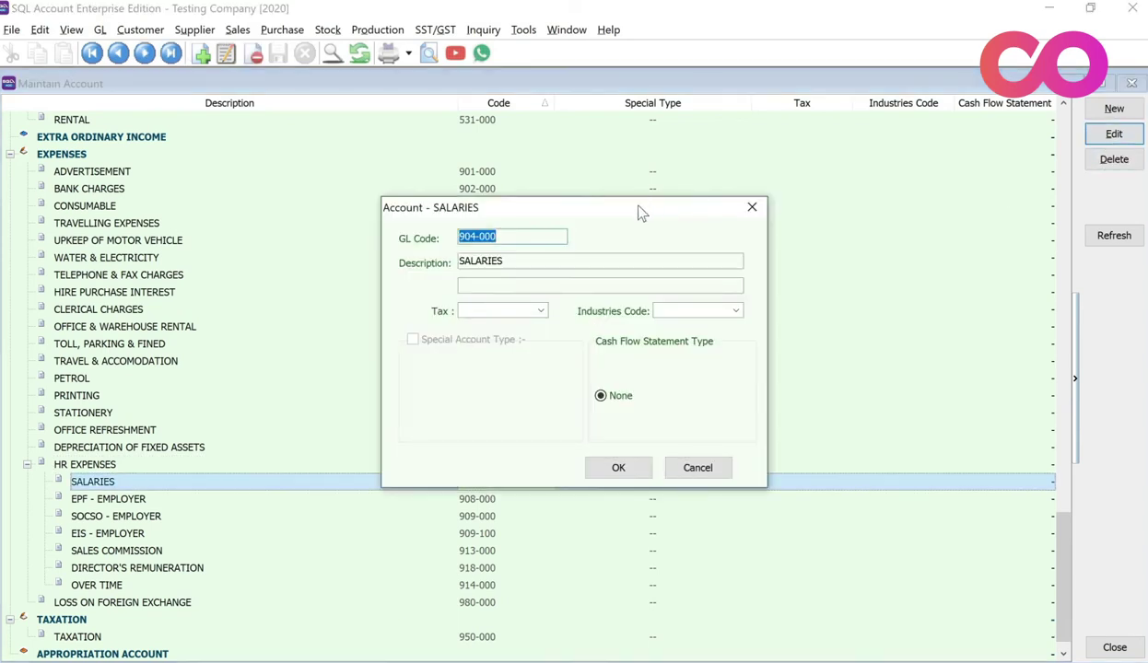
pyautogui.write('930')
pyautogui.write('00')
pyautogui.click(629, 469)
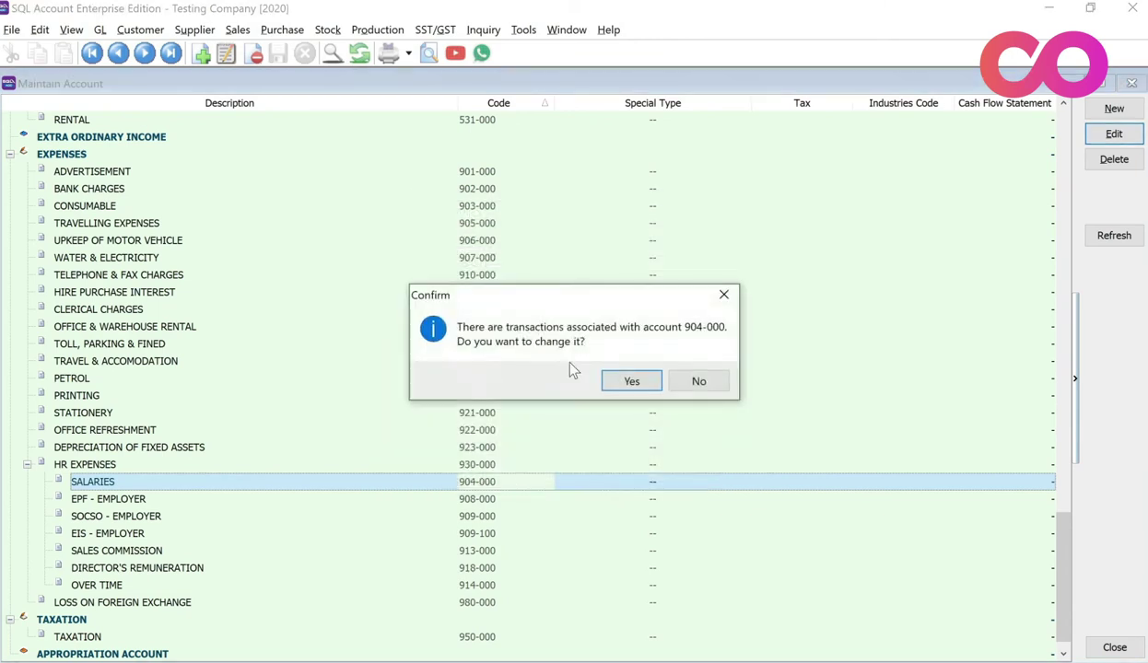
pyautogui.click(627, 380)
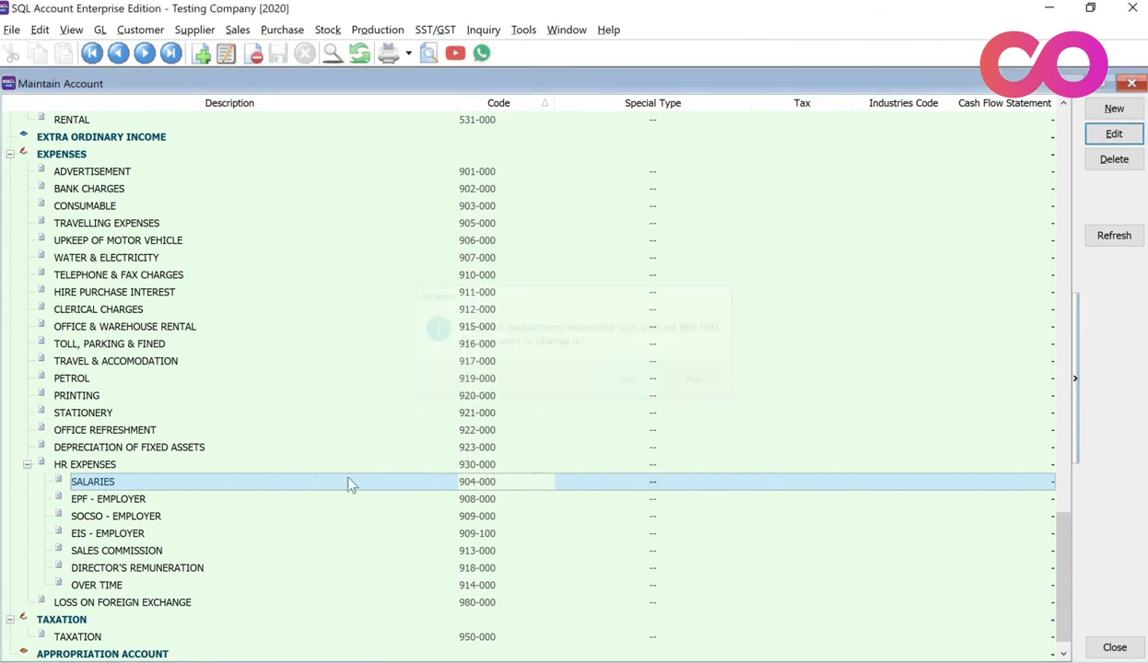
# - Review the other HR EXPENSES sub-accounts and their codes, from DIRECTOR'S REMUNERATION up to EPF - EMPLOYER
pyautogui.click(148, 569)
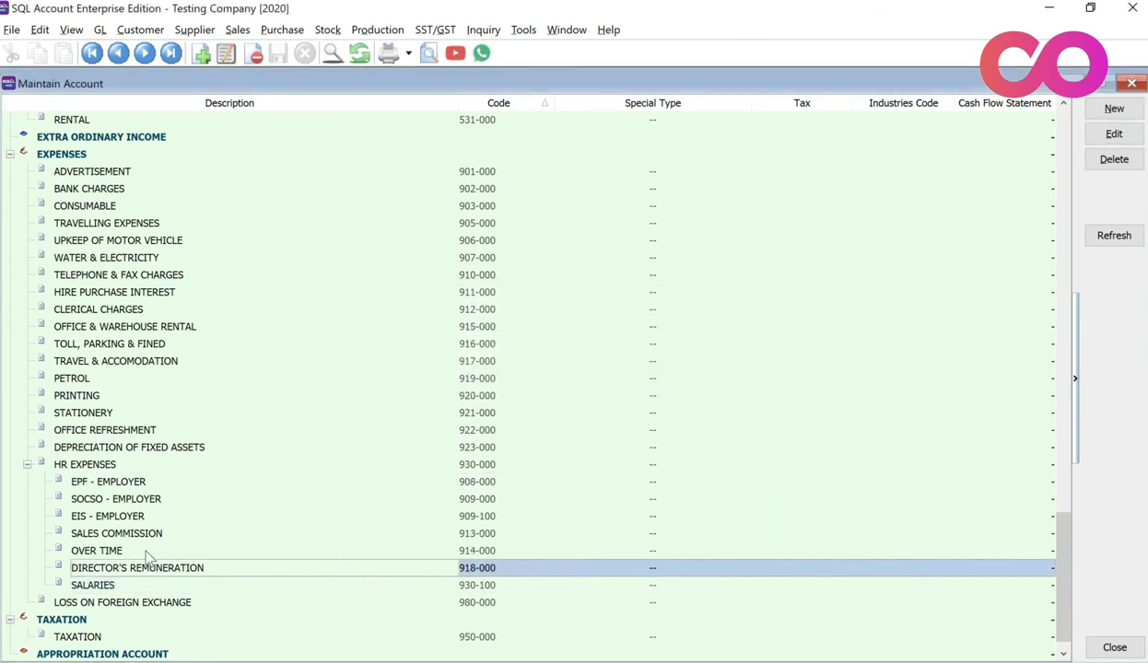
pyautogui.click(145, 551)
pyautogui.click(143, 534)
pyautogui.click(140, 516)
pyautogui.click(142, 498)
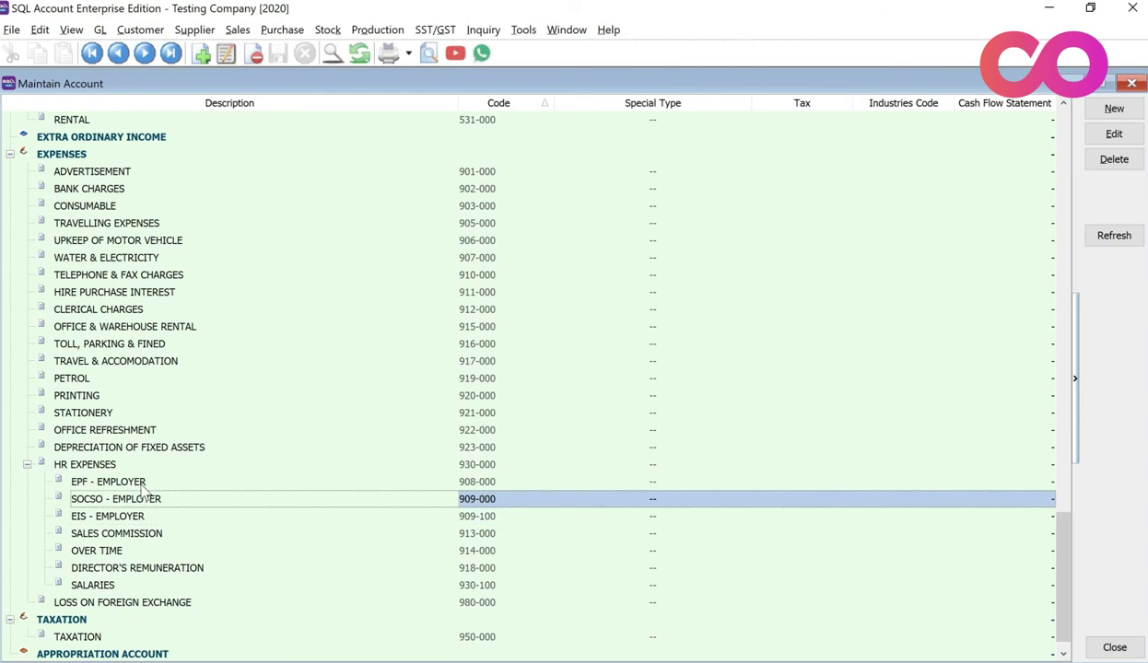
pyautogui.click(144, 482)
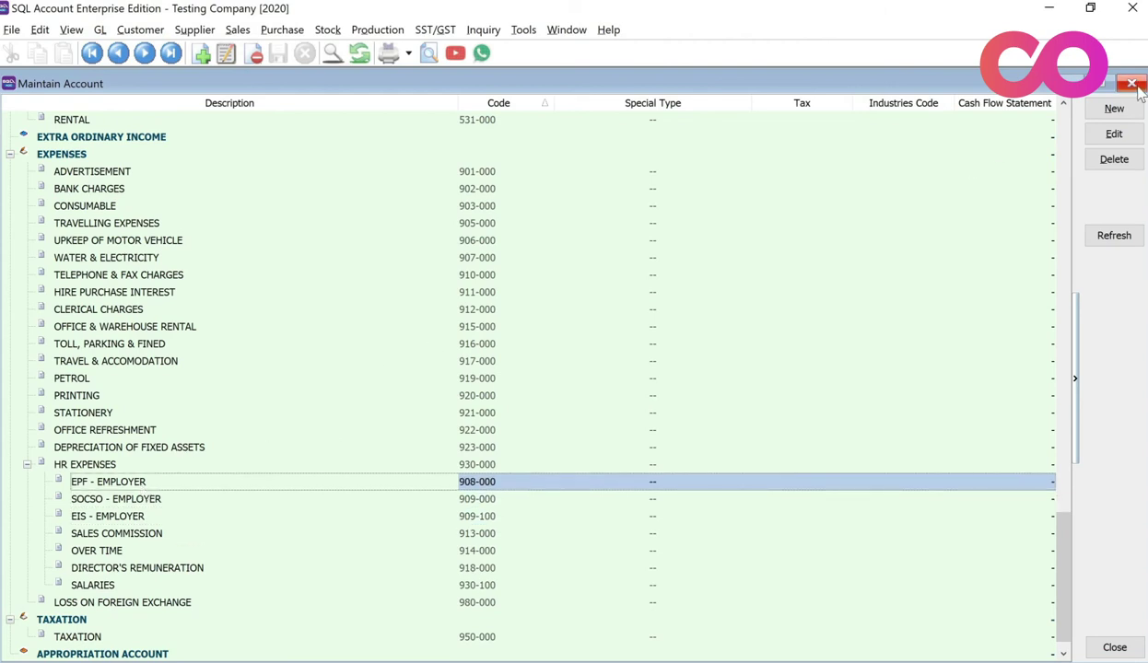
# - Close Maintain Account and generate the GL Profit & Loss Statement again with Zero Balance Account enabled
pyautogui.click(1106, 84)
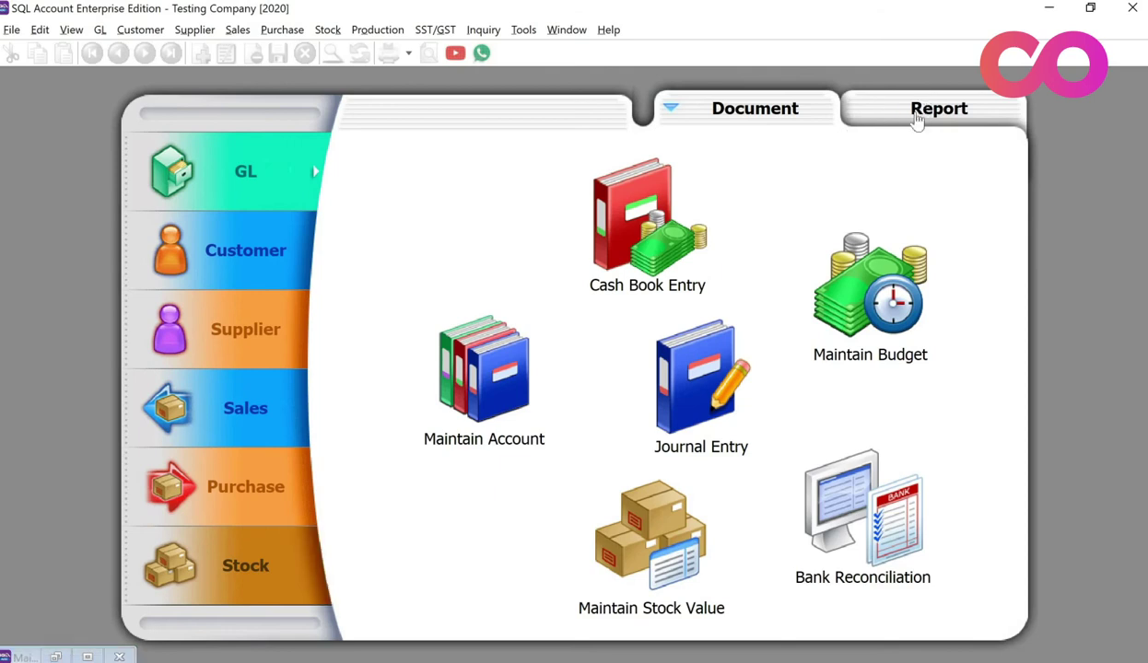
pyautogui.click(898, 111)
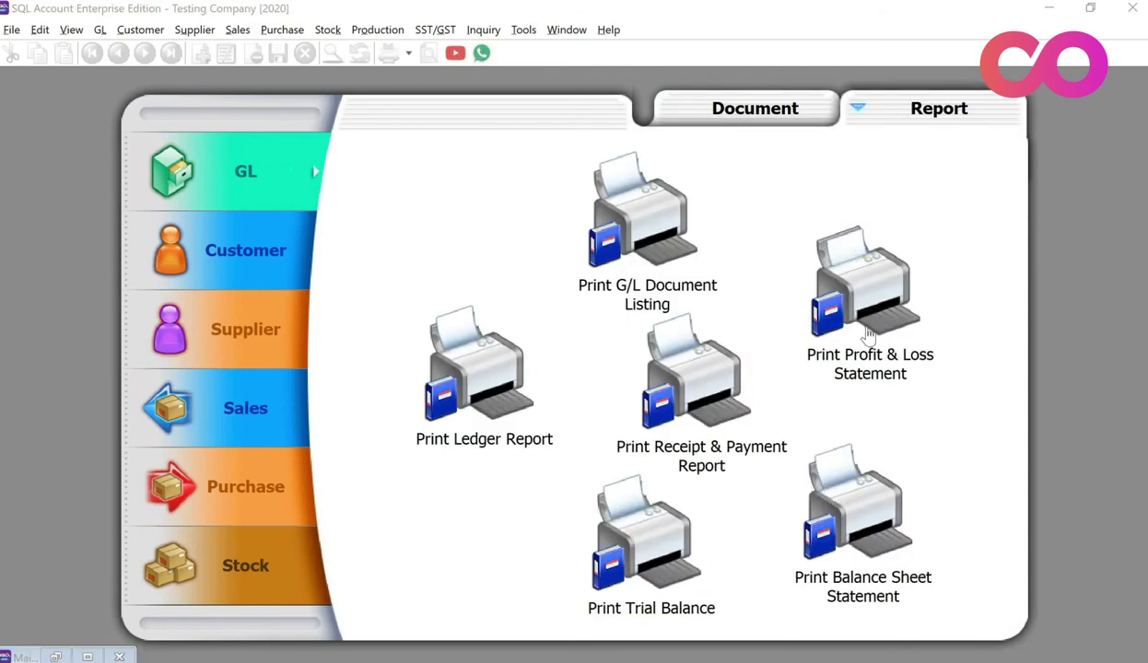
pyautogui.click(869, 339)
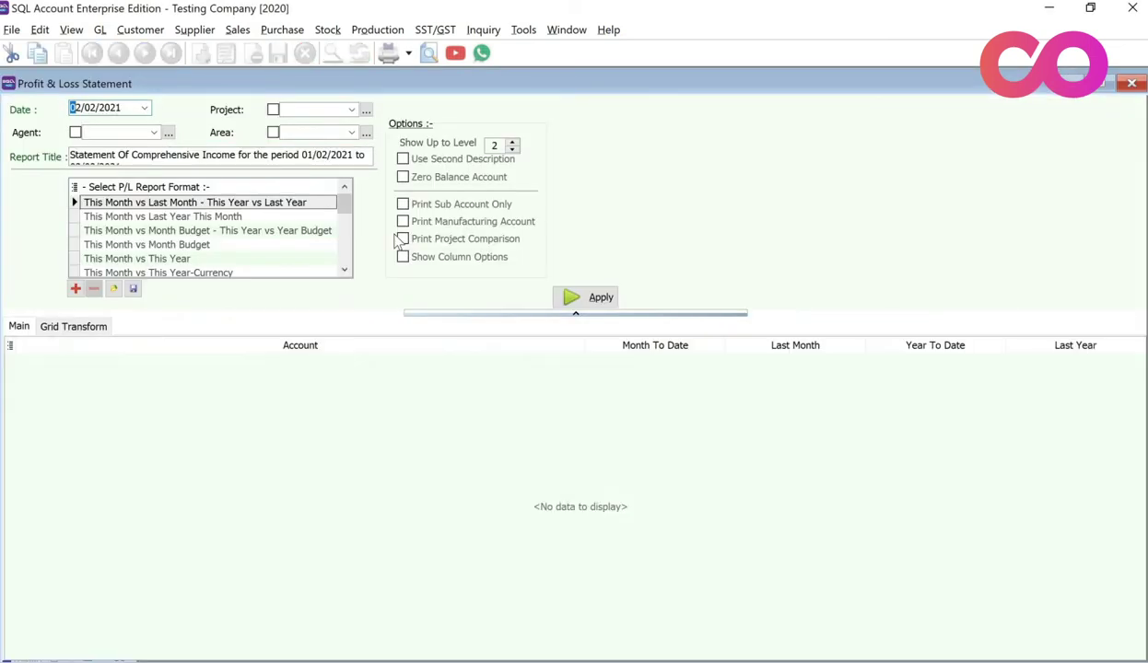
pyautogui.click(402, 177)
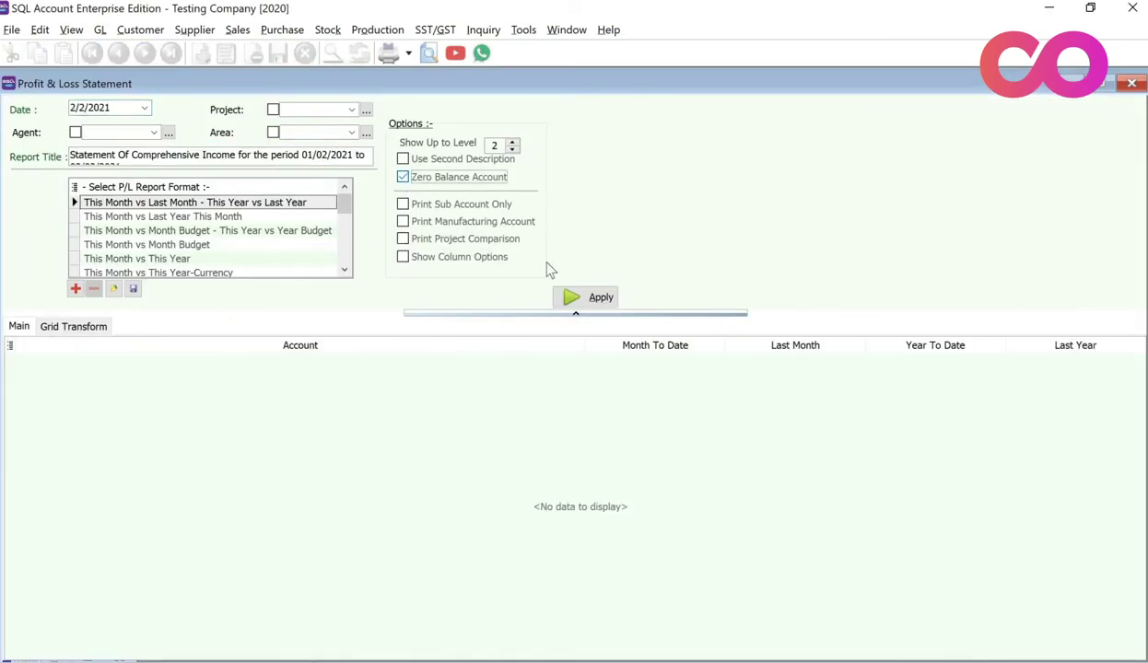
pyautogui.click(590, 300)
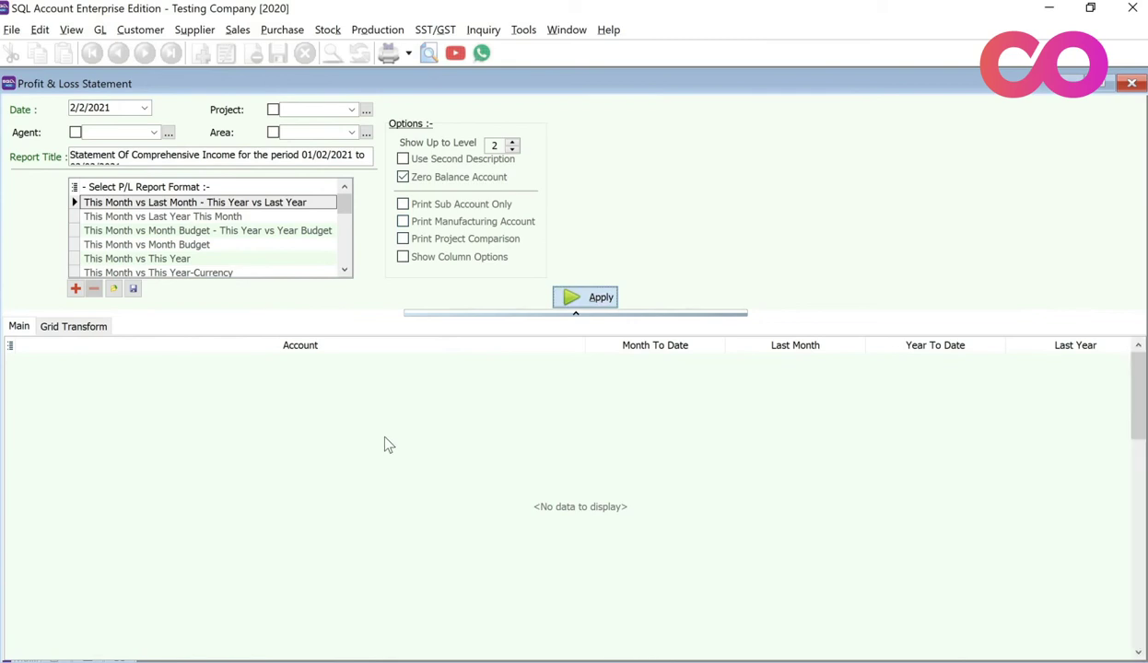
# - Locate the HR EXPENSES line under EXPENSES in the Profit & Loss Statement and check how its sub-accounts are presented
pyautogui.scroll(-9, 387, 443)
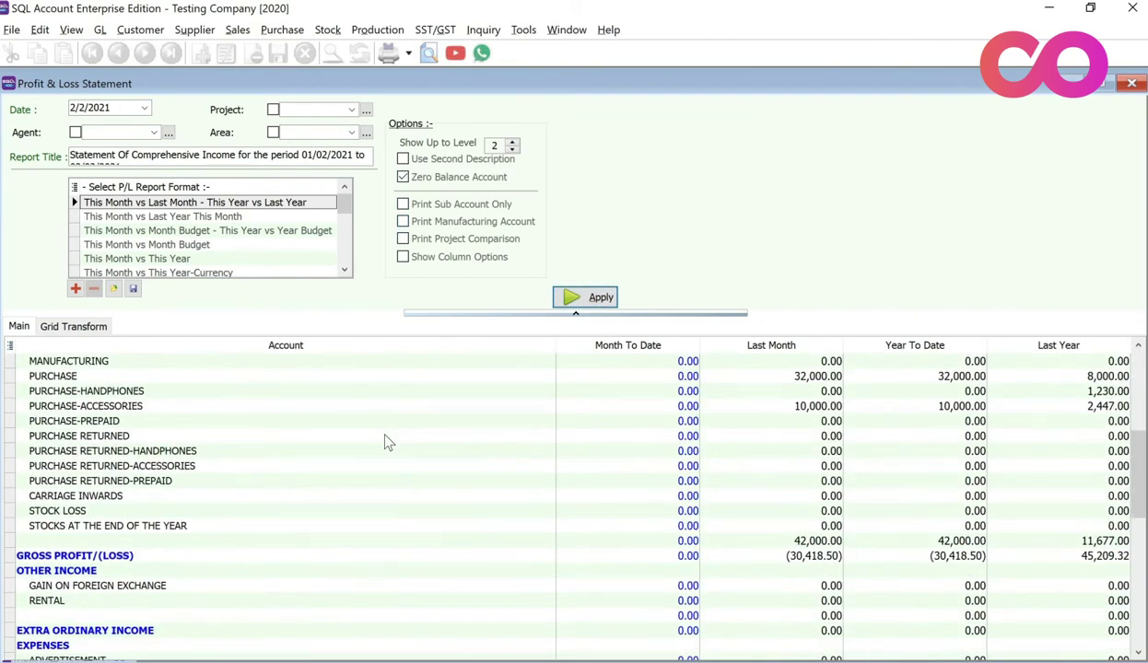
pyautogui.scroll(-4, 387, 443)
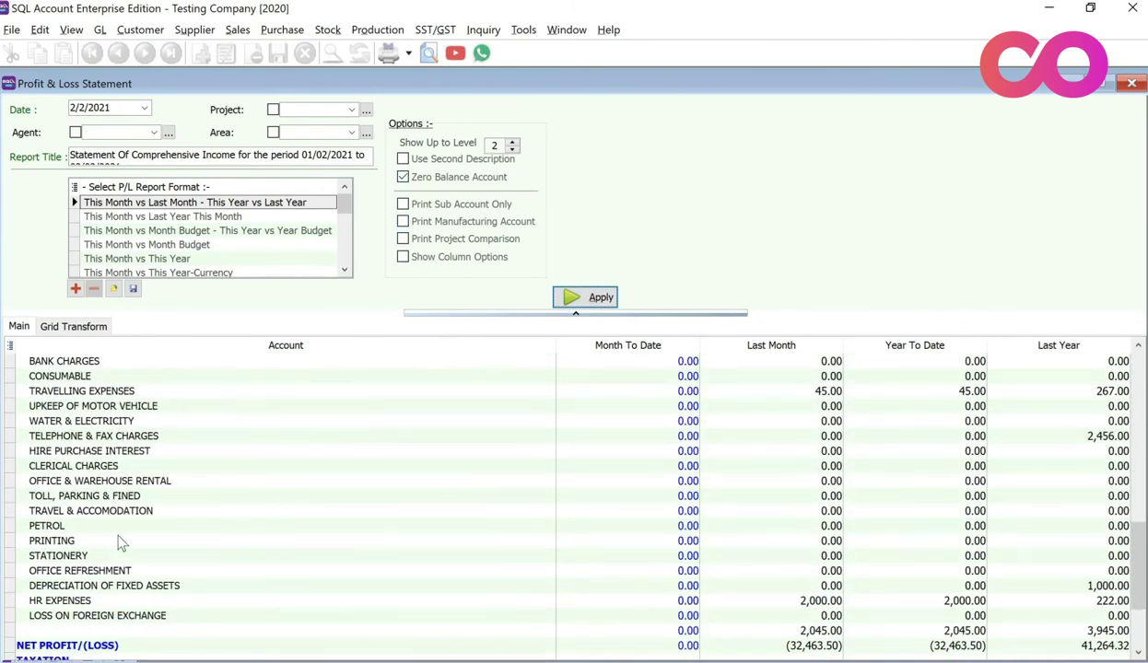
pyautogui.click(109, 599)
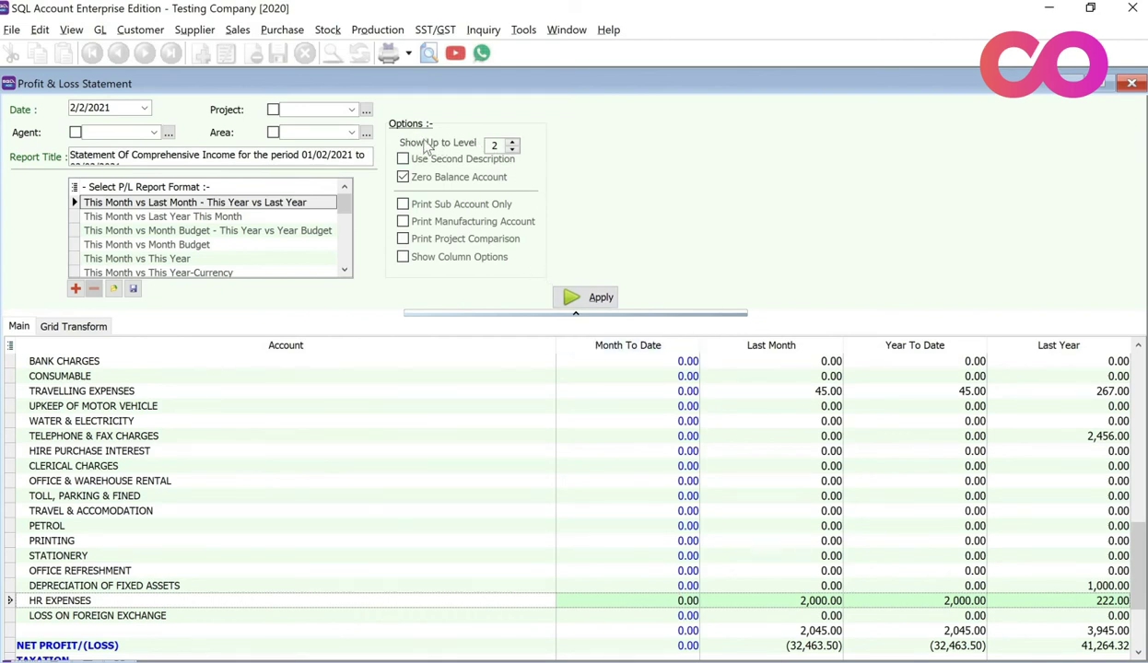
# - Regenerate the Profit & Loss Statement with Show Up to Level set to 3 and check the HR EXPENSES sub-accounts down to SALARIES
pyautogui.click(512, 143)
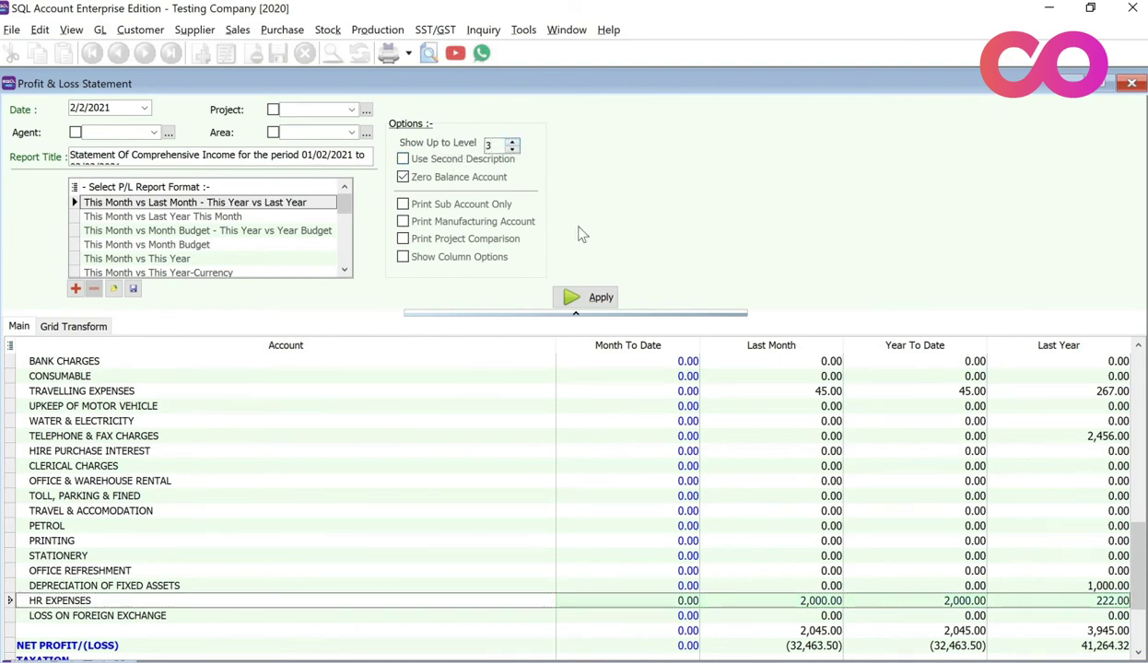
pyautogui.click(595, 300)
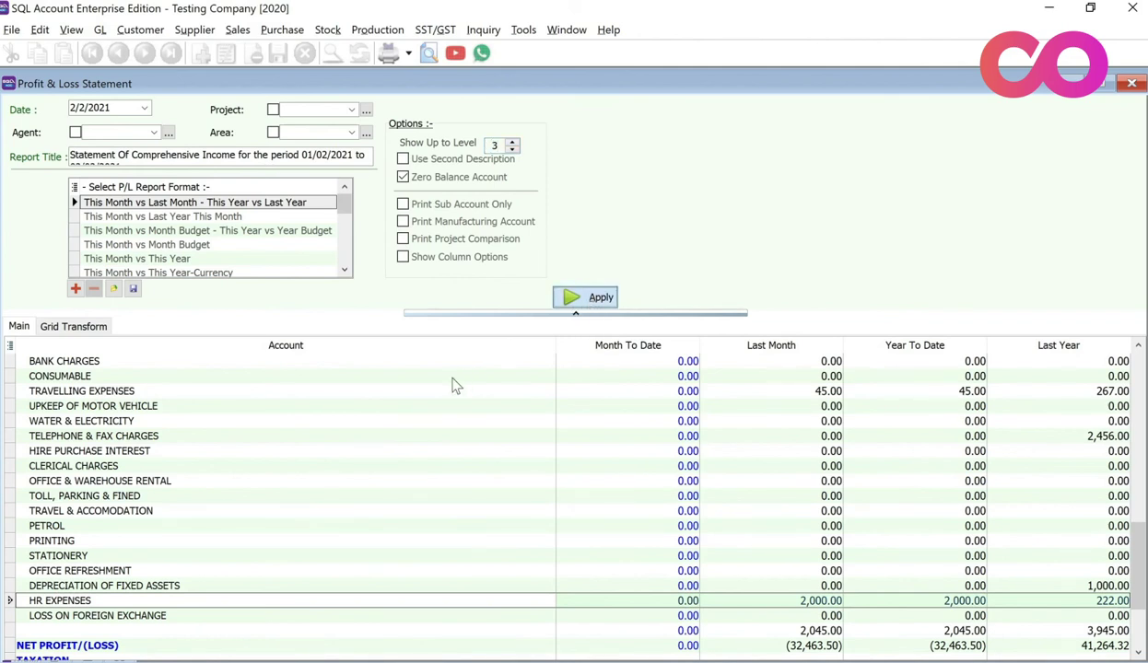
pyautogui.scroll(-5, 424, 392)
pyautogui.scroll(-10, 405, 398)
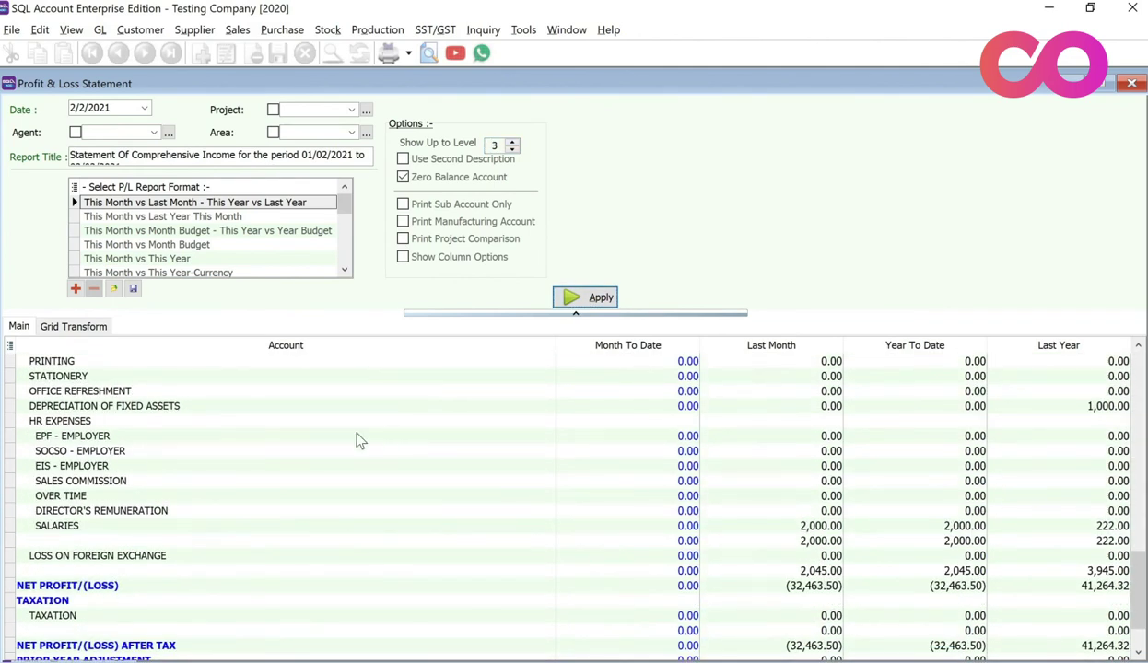
pyautogui.click(54, 423)
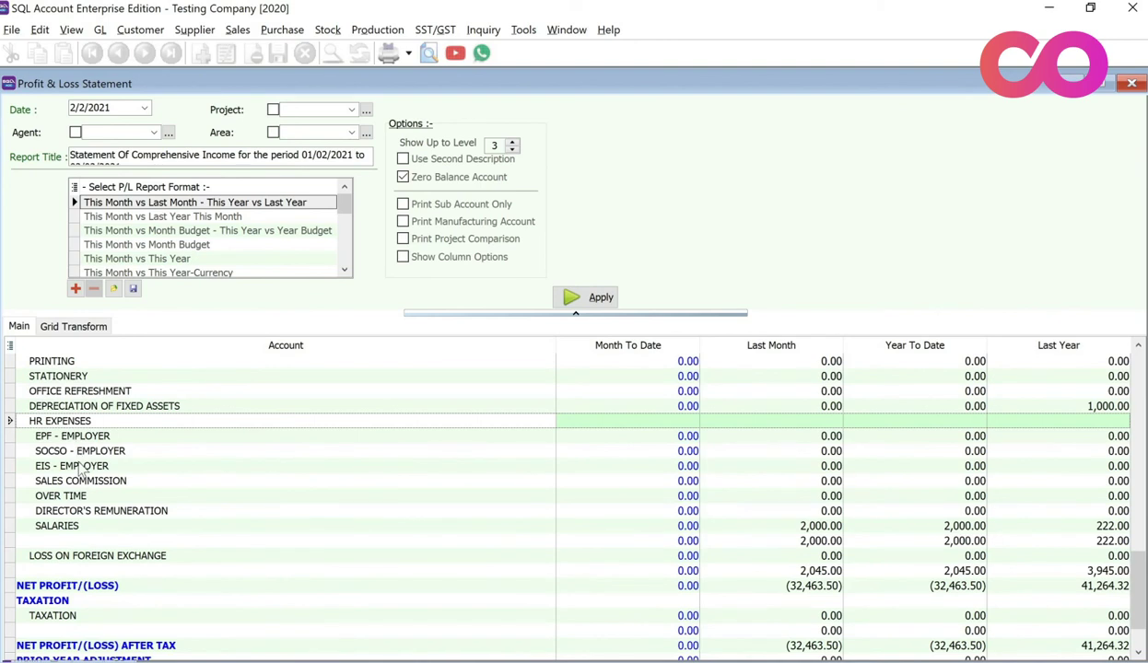
pyautogui.click(824, 529)
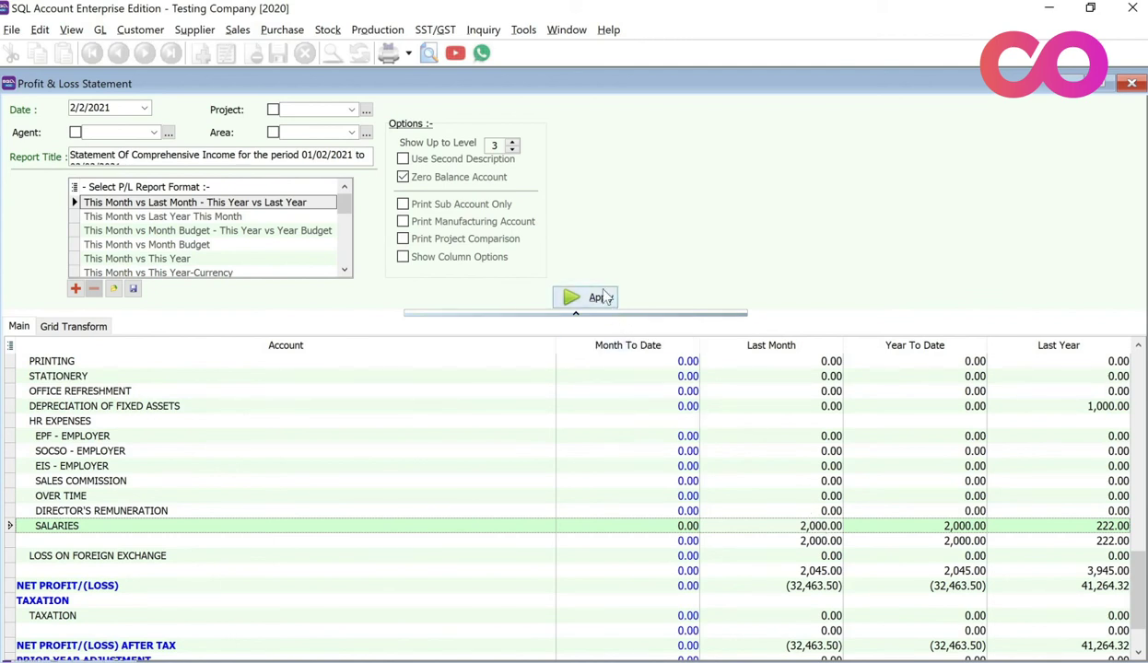
# - Raise the Show Up to Level option of the Profit & Loss Statement to 7
pyautogui.click(513, 141)
pyautogui.click(512, 141)
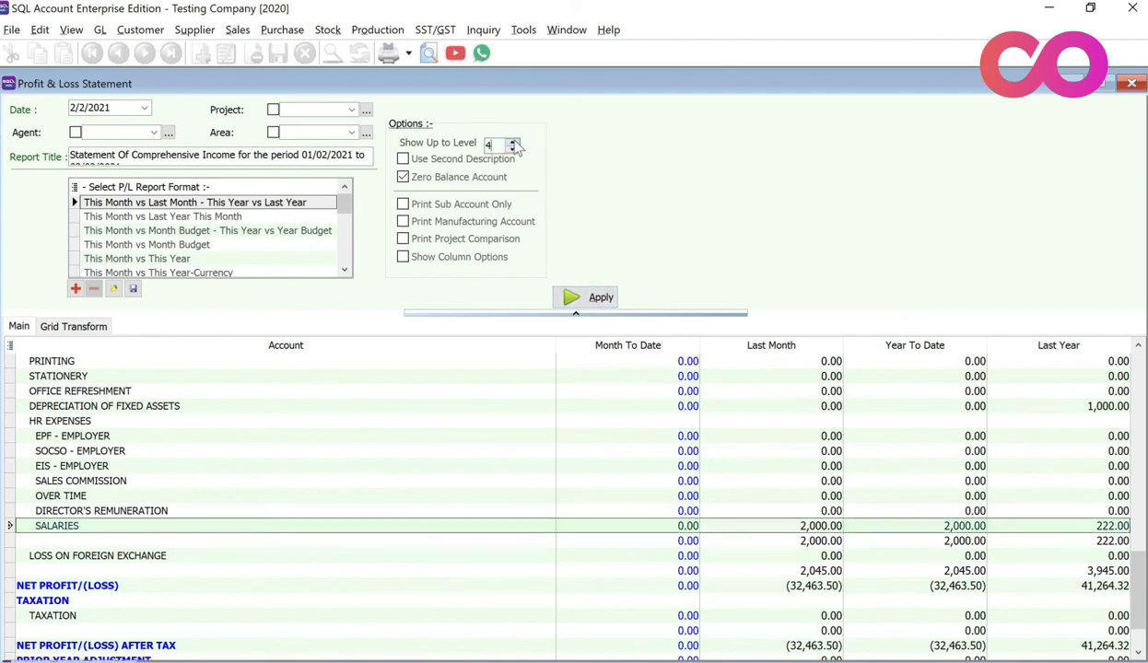
pyautogui.click(514, 142)
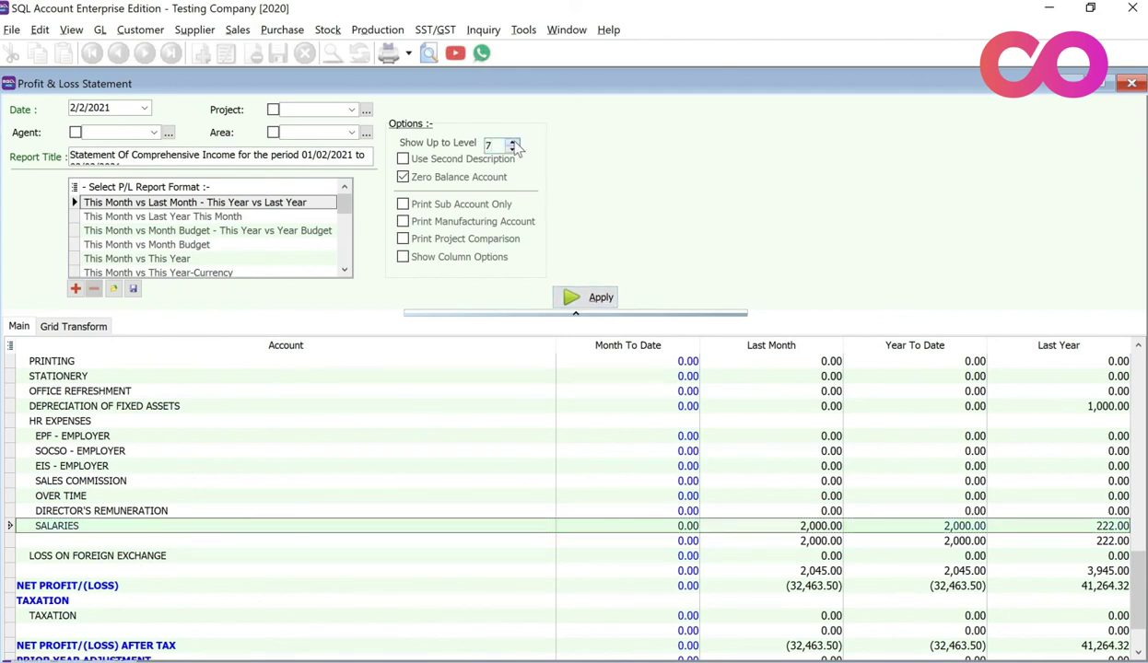